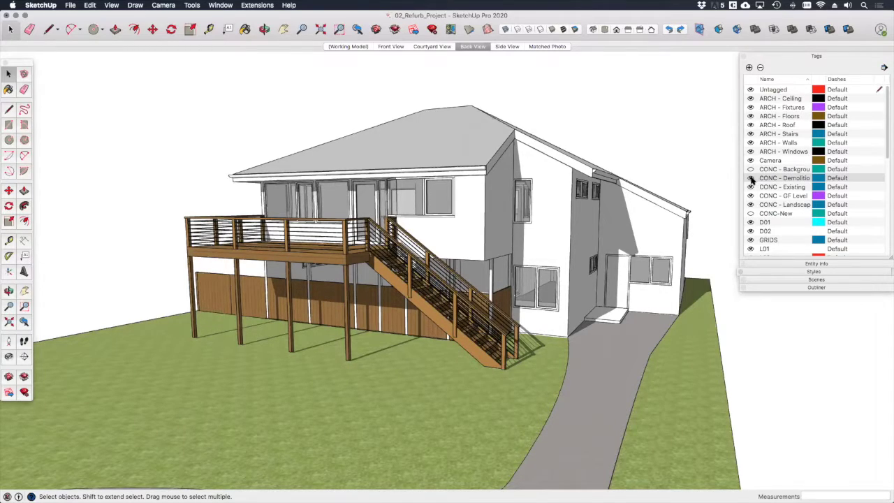
Check what the CONC - Demolition tag contains by toggling its visibility, and assign it the short-dashed line style
left_click(750, 178)
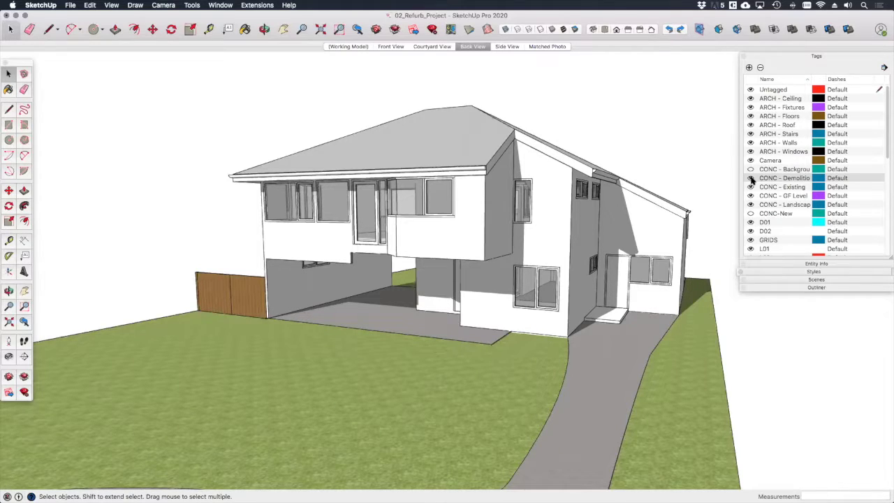
left_click(750, 178)
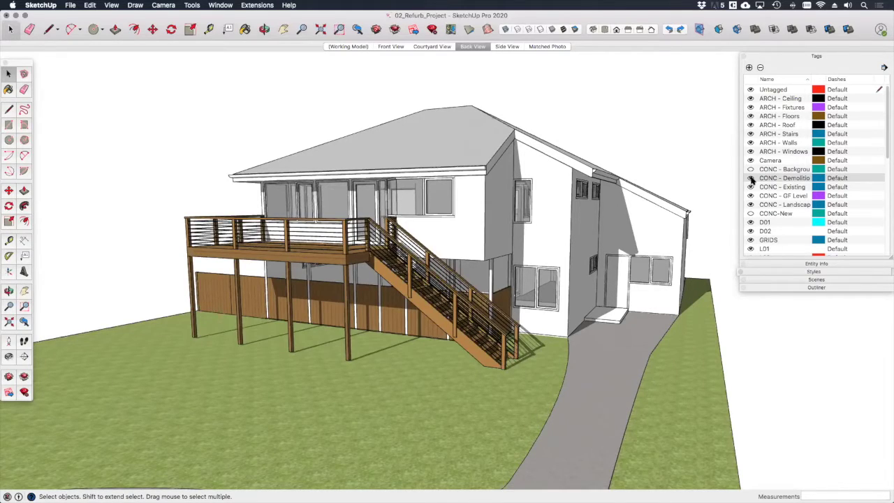
left_click(837, 178)
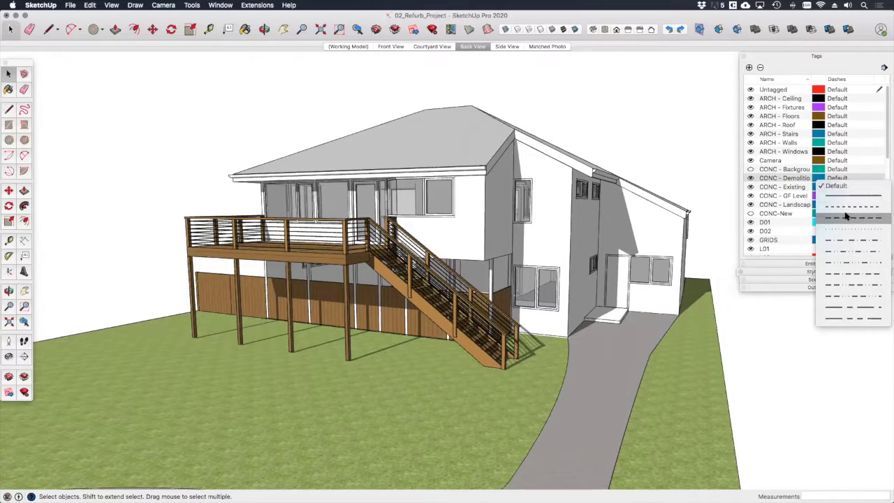
left_click(844, 207)
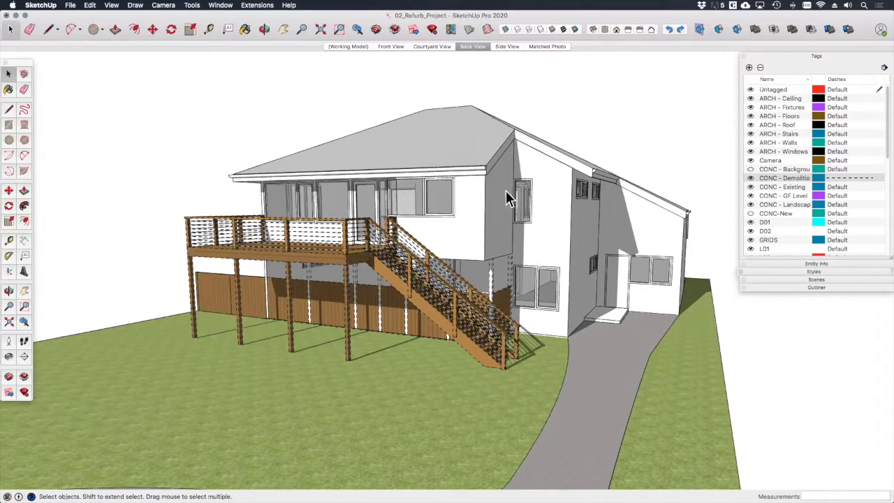
Select the whole model and toggle the CONC - Existing tag's visibility to check what it contains
key("super+a")
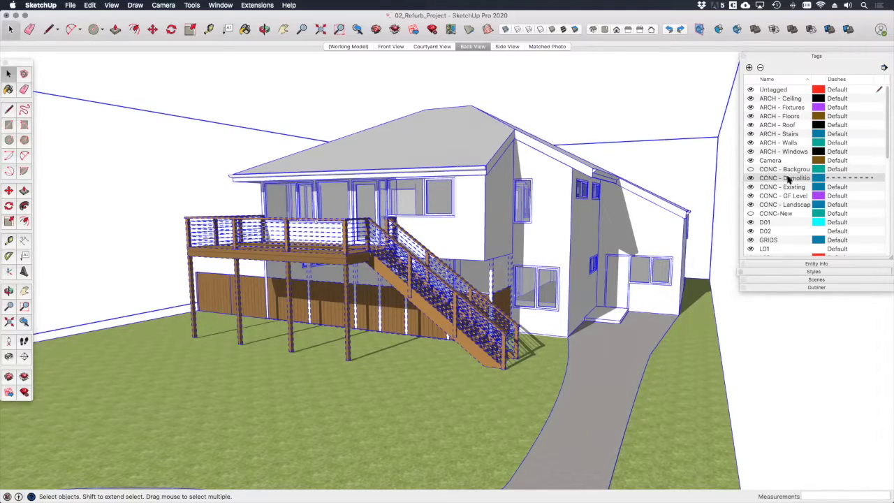
left_click(750, 187)
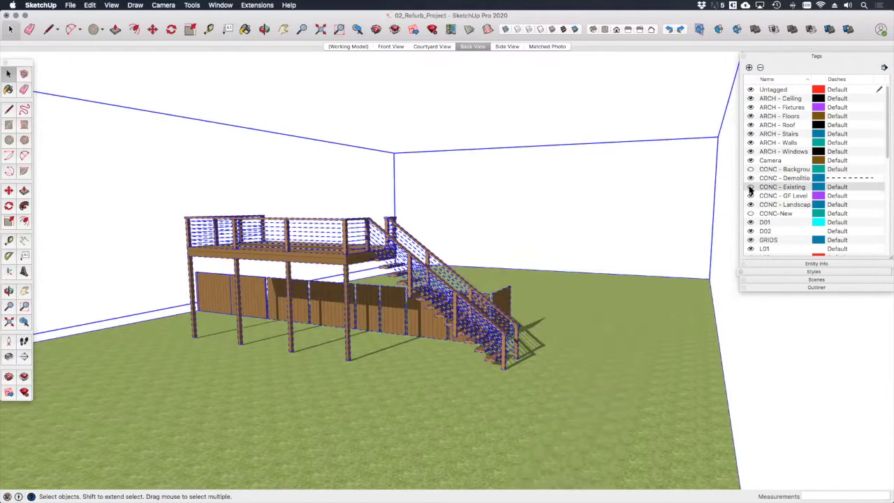
left_click(750, 187)
left_click(751, 187)
left_click(750, 187)
left_click(609, 131)
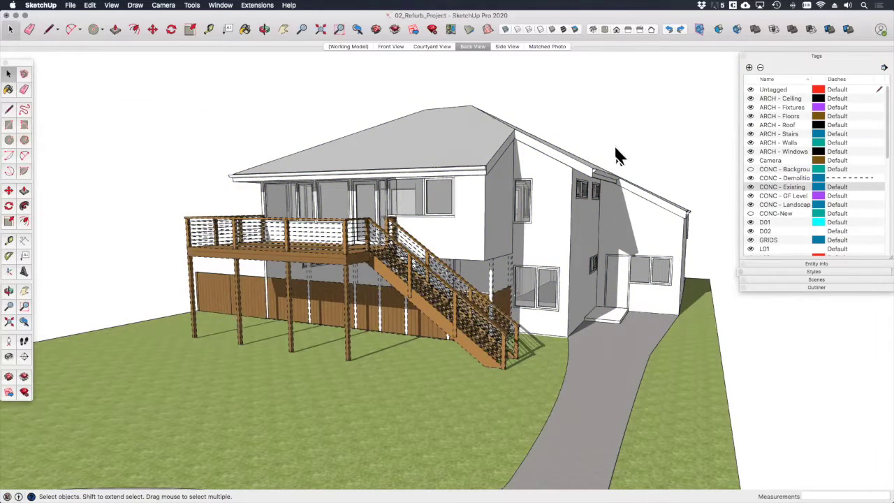
Hide the CONC - Demolition tag and show the CONC-New tag
left_click(751, 178)
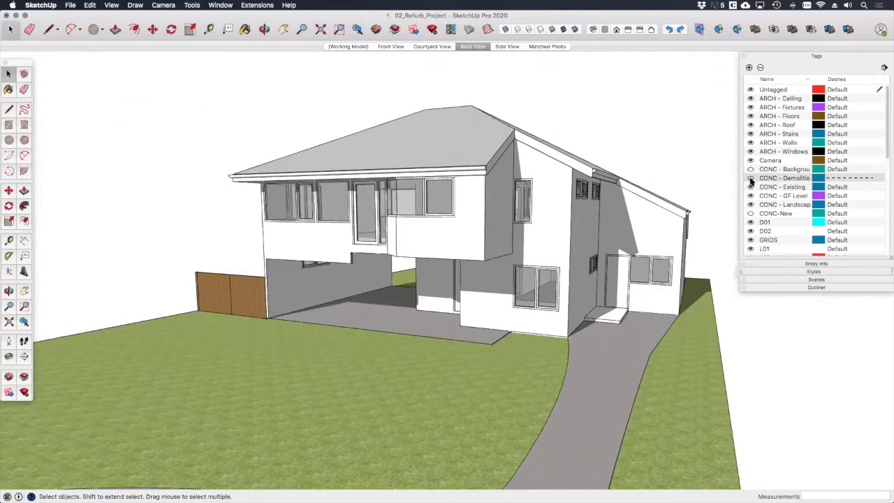
left_click(751, 213)
left_click(750, 213)
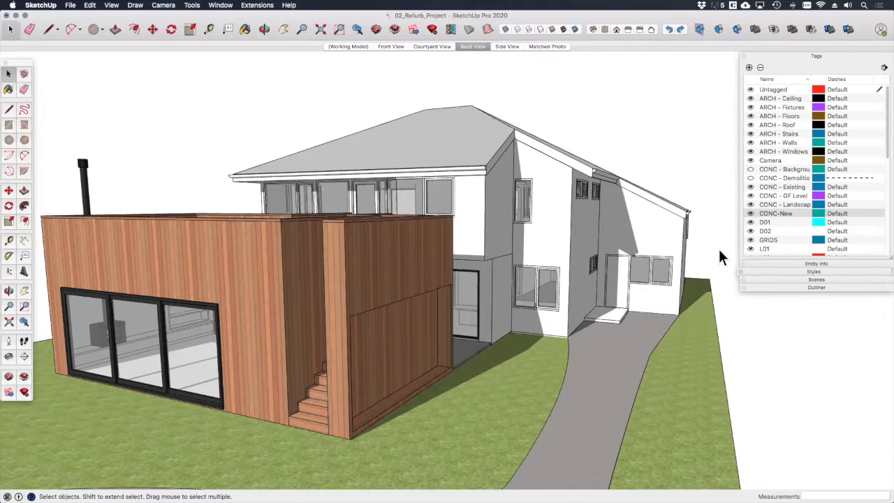
Place a horizontal section plane through the ground floor, named "GF Plan" with the symbol "GF1"
key("shift+x")
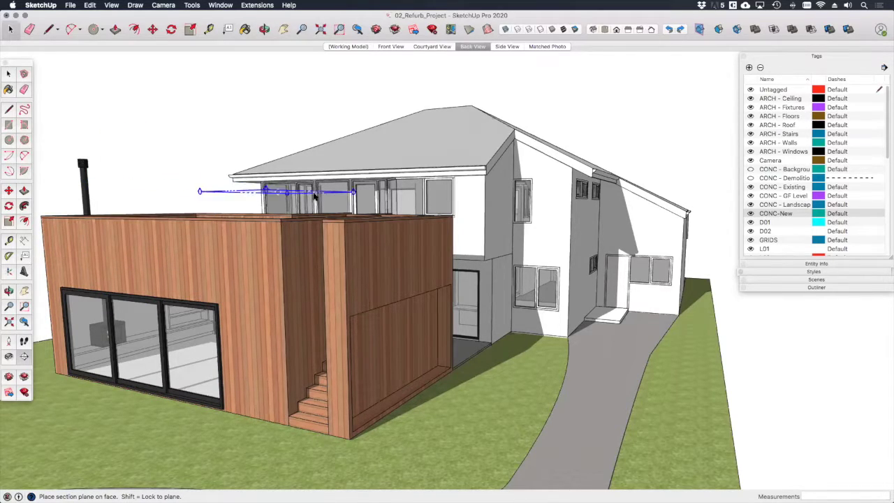
left_click(254, 292)
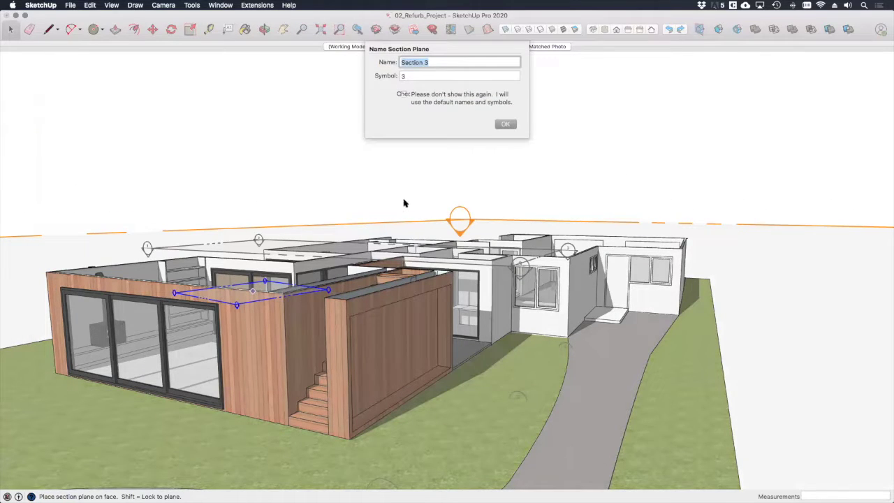
type("GF Plan")
key("Tab")
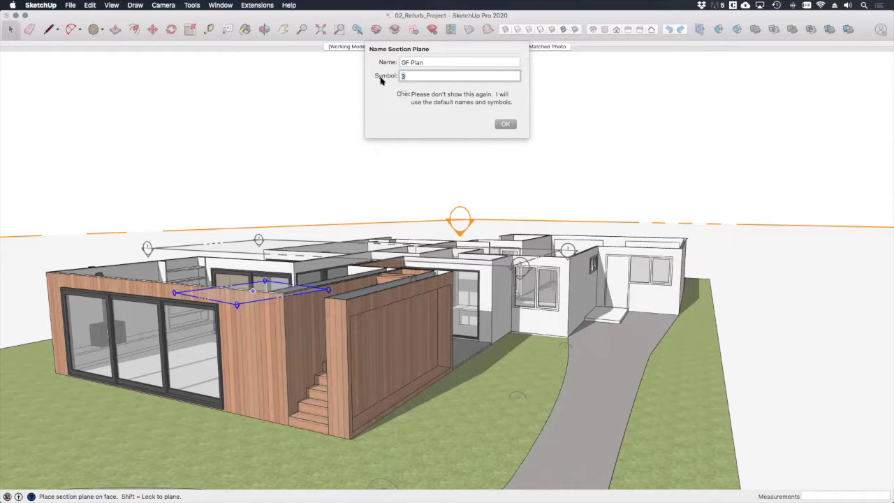
type("GF1")
left_click(506, 123)
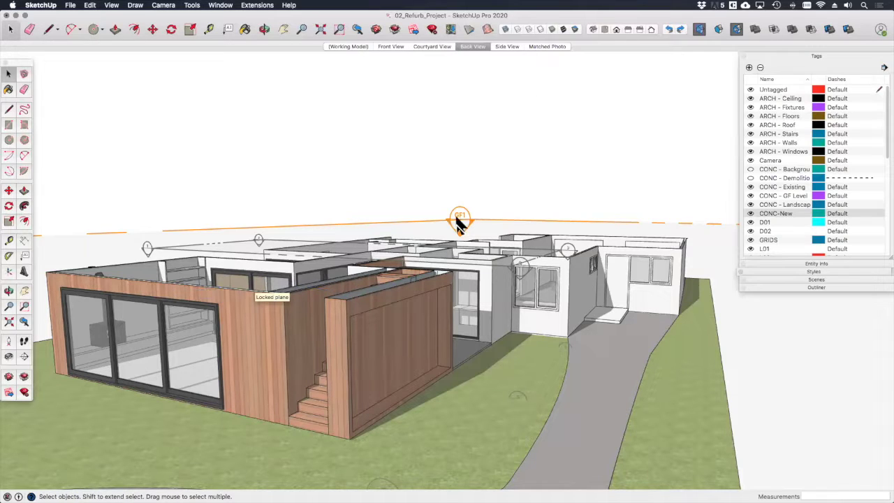
Move the GF1 section plane down by about 1207 mm
scroll(456, 218, "down", 8)
left_click(575, 224)
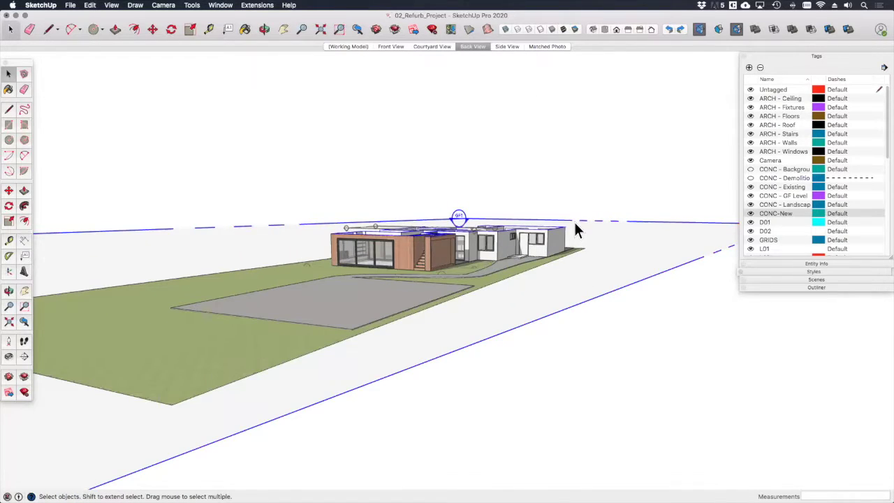
key("m")
left_click(573, 225)
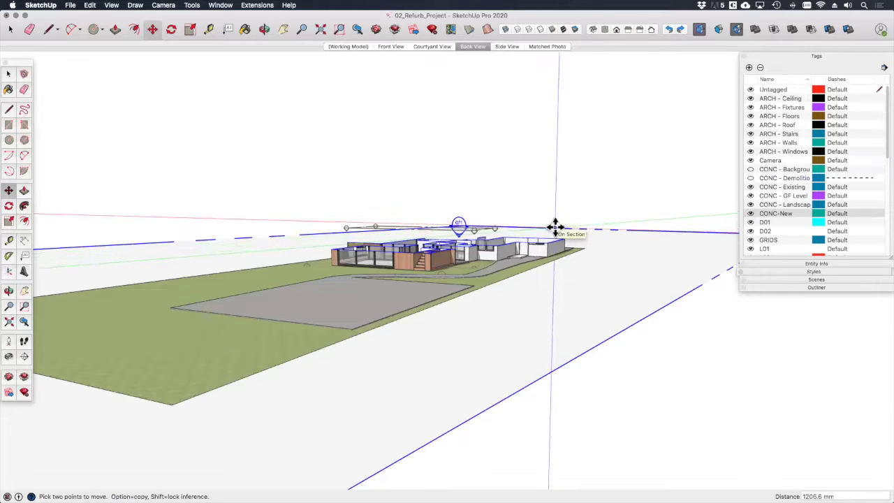
Align the view to the GF1 section plane and turn off the display of section planes
right_click(555, 229)
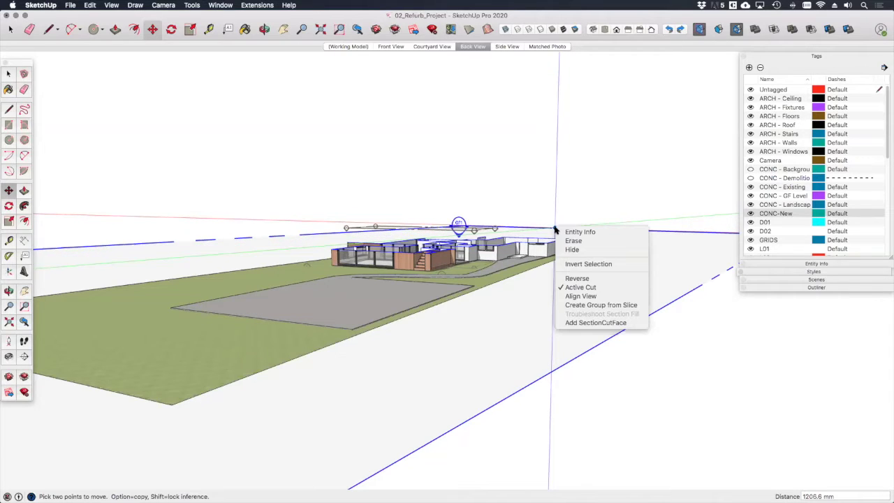
left_click(583, 296)
scroll(532, 208, "up", 5)
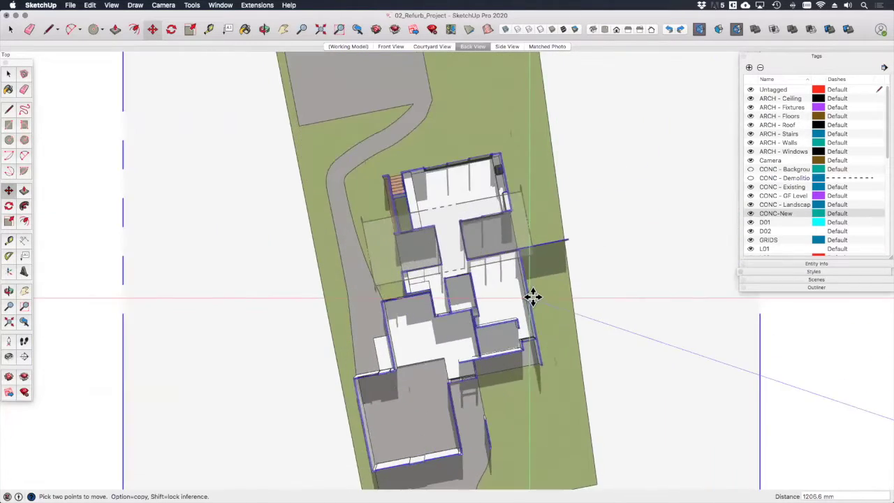
scroll(485, 223, "down", 2)
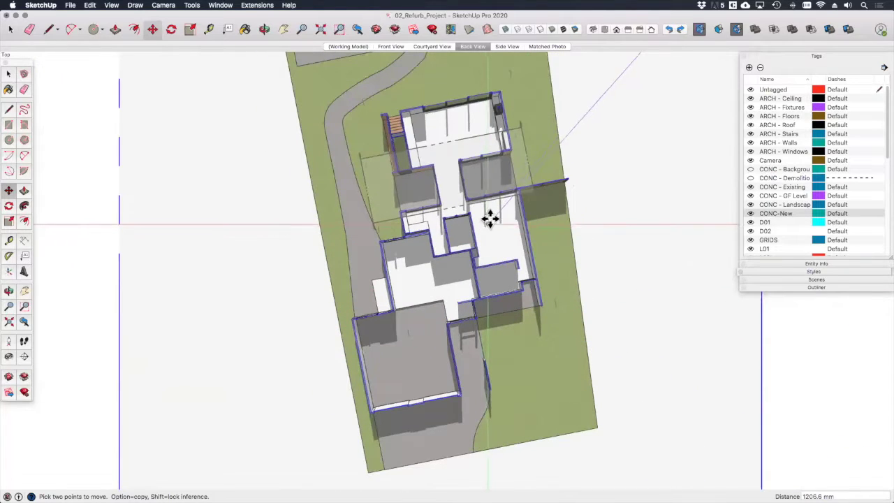
left_click(699, 28)
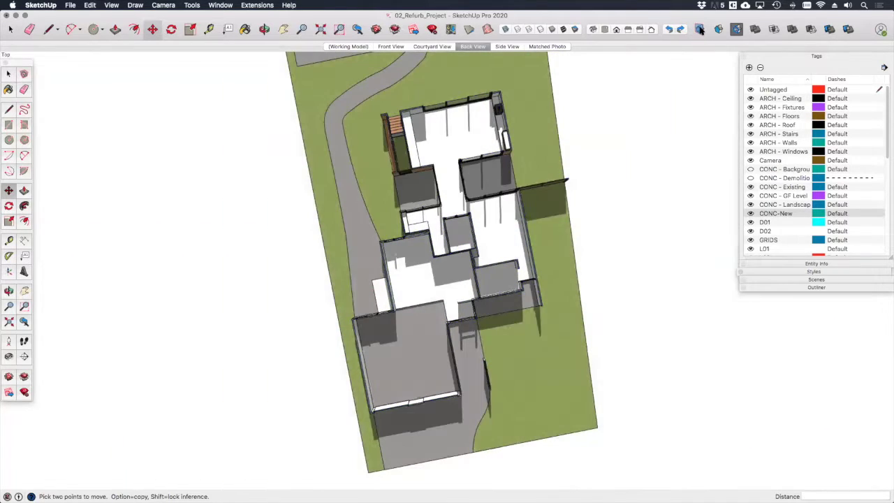
Switch the camera to parallel projection and turn off the shadows
left_click(165, 6)
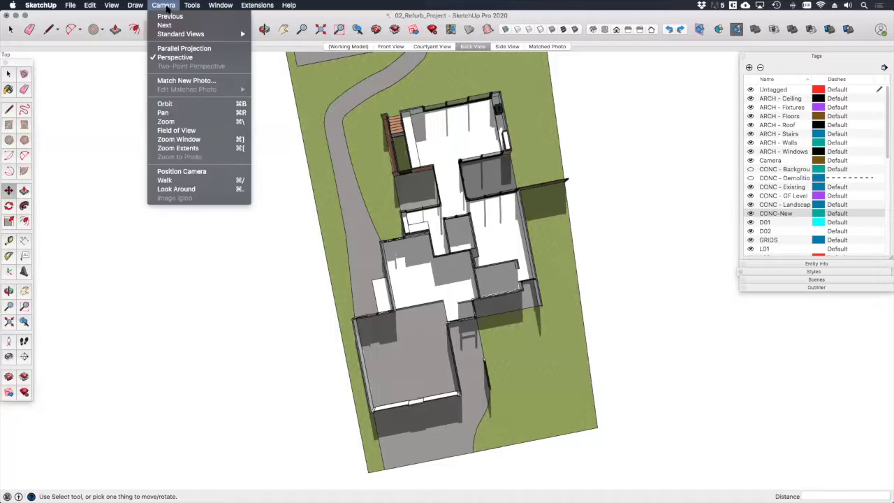
left_click(192, 49)
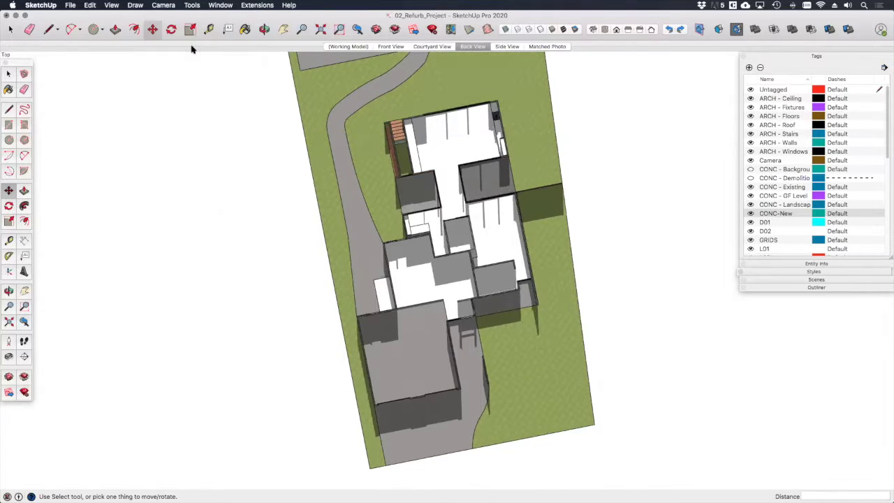
left_click(113, 6)
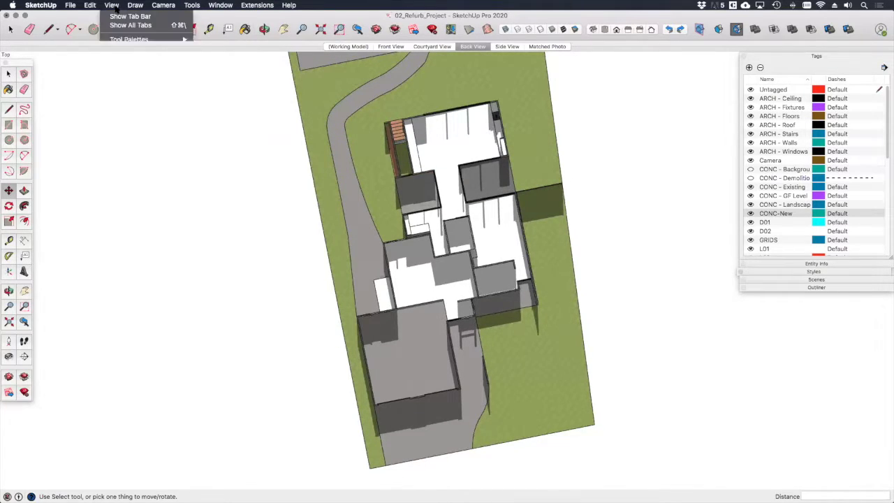
left_click(157, 130)
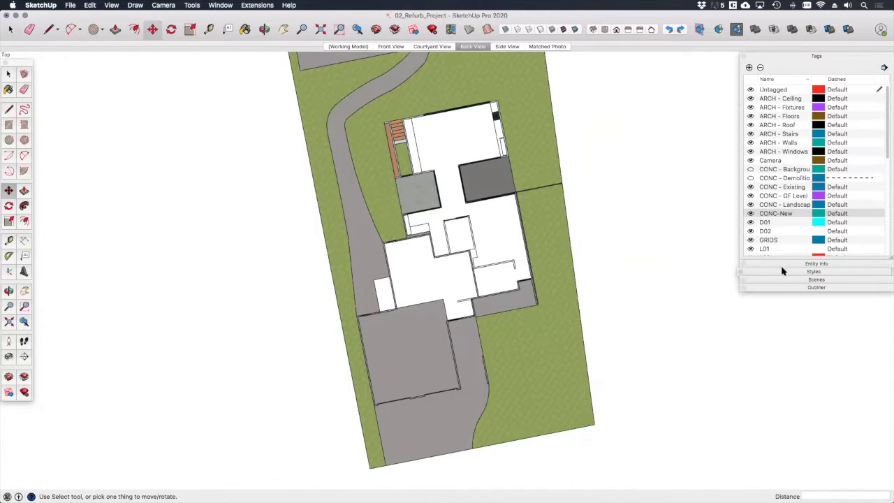
Apply the in-model line-only style for vector scenes to the plan view
left_click(777, 270)
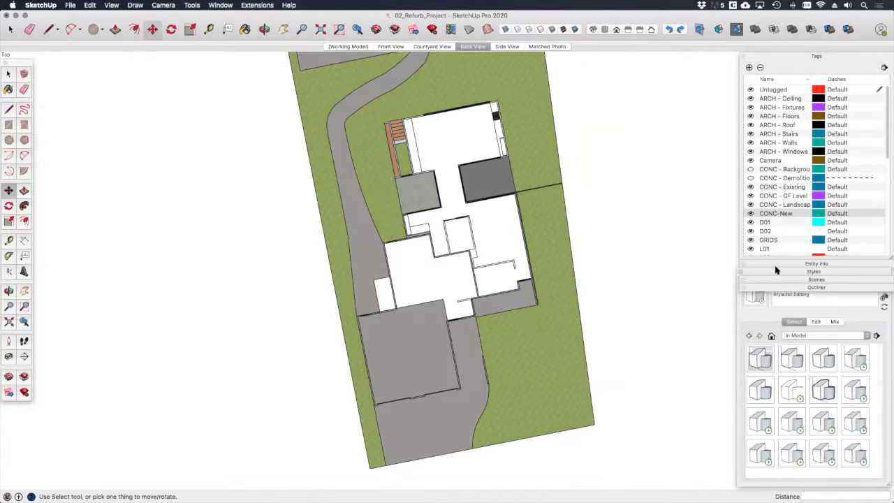
left_click(829, 393)
left_click(798, 389)
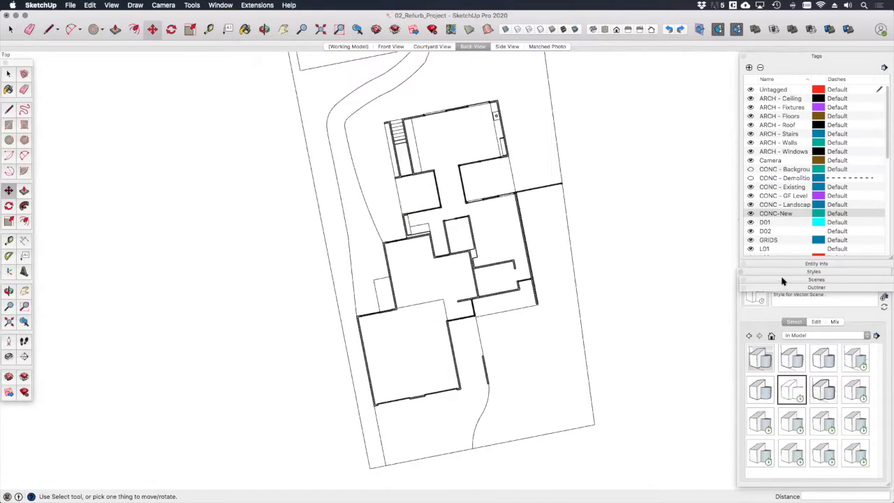
Add a new scene after Back View and name it "Existing Building"
right_click(470, 47)
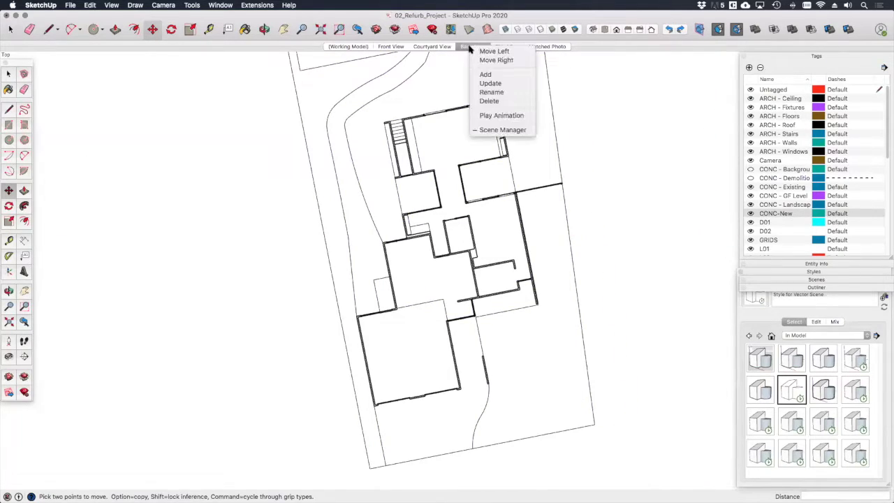
left_click(495, 74)
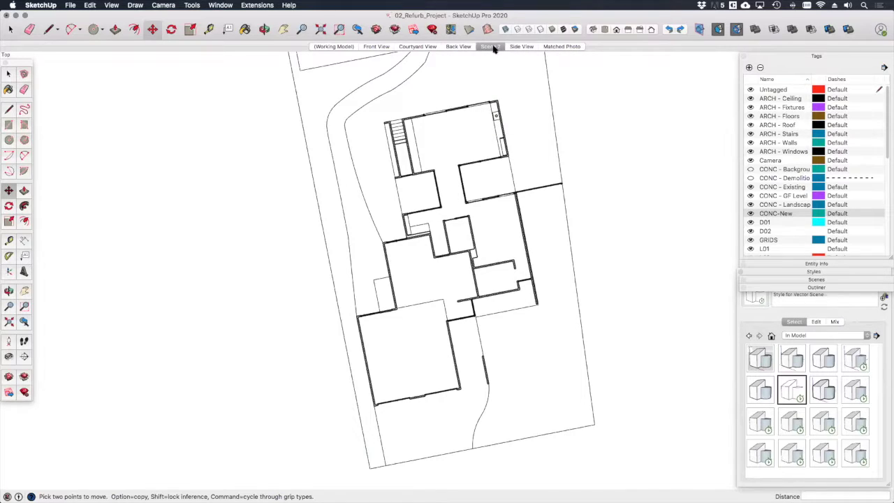
left_click(812, 279)
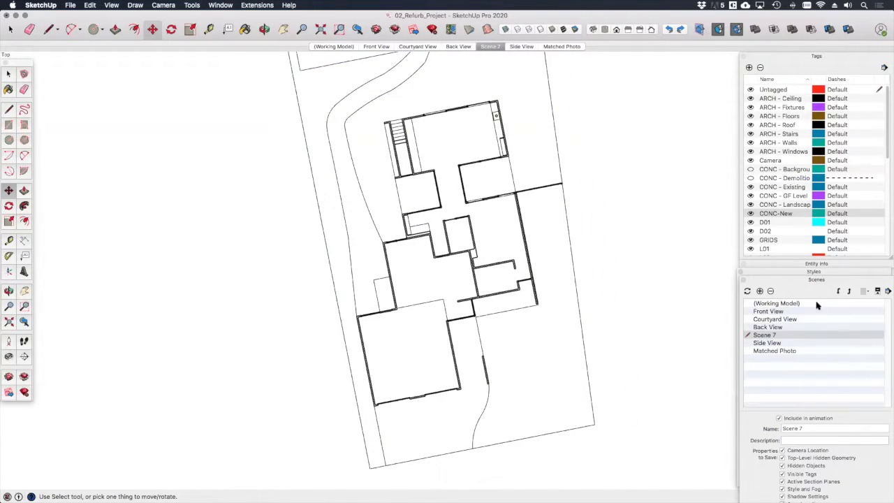
triple_click(807, 430)
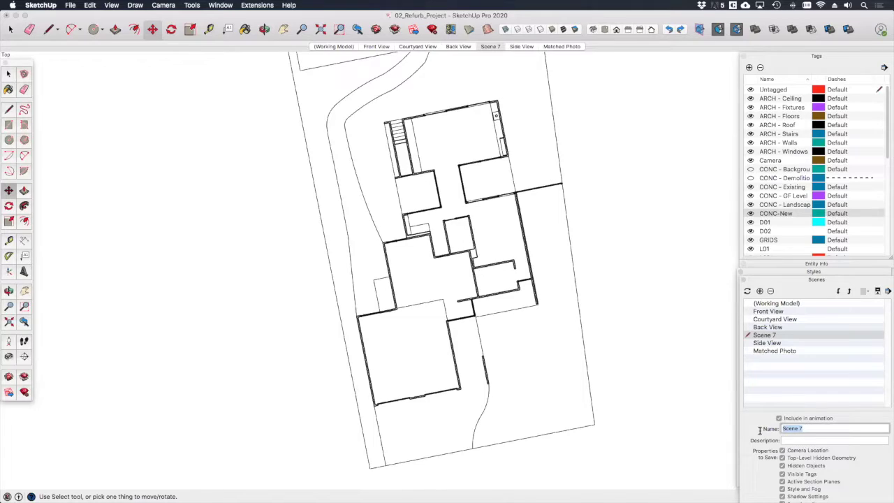
type("Existing Building")
key("Return")
key("space")
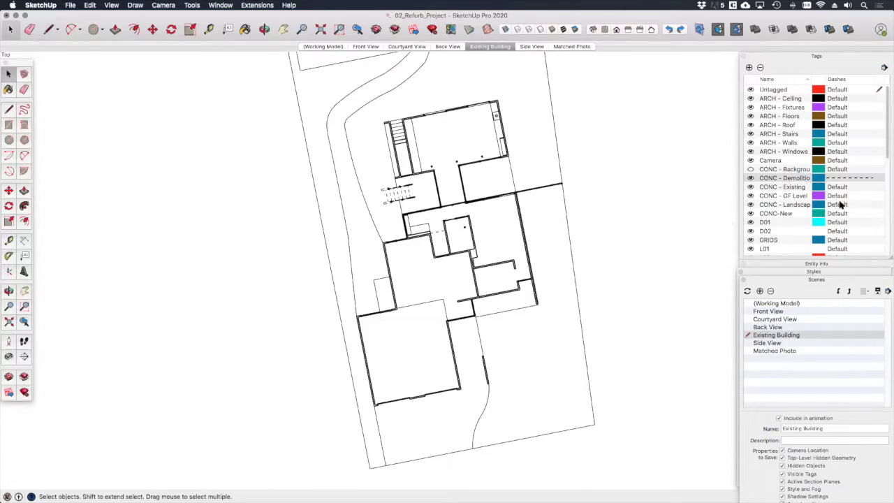
Hide the CONC - Demolition and CONC-New tags and update the Existing Building scene with that visibility
left_click(751, 178)
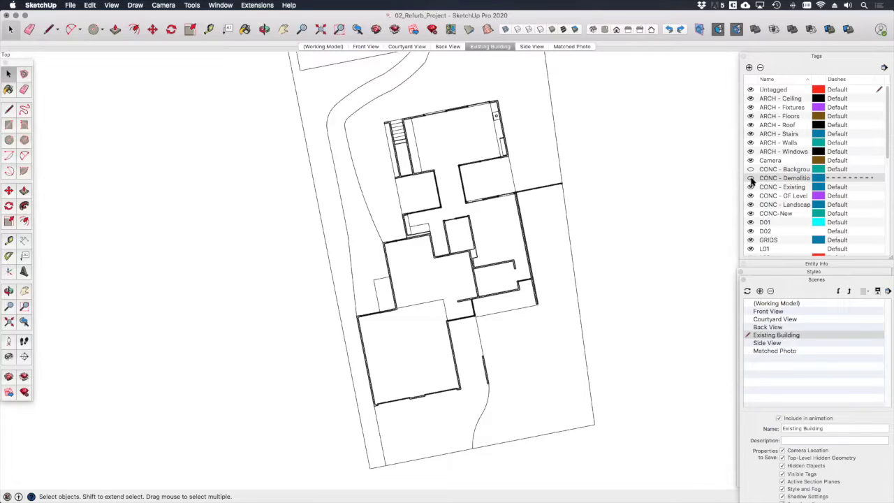
left_click(750, 213)
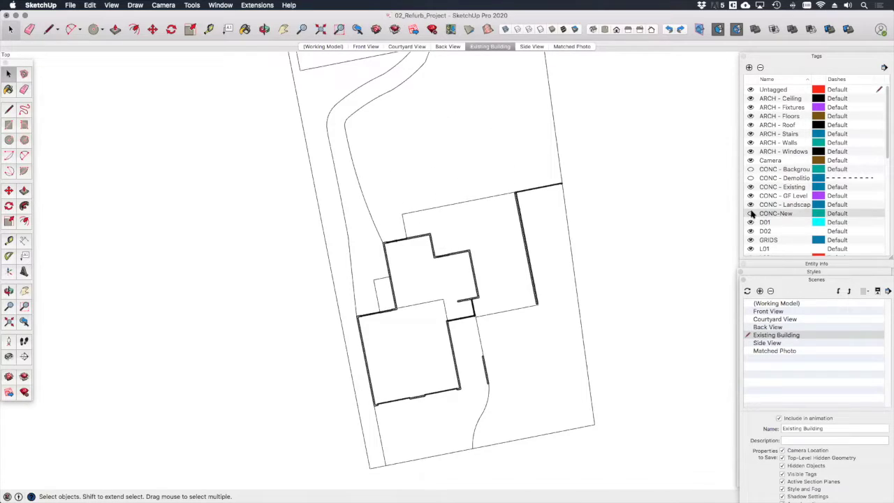
right_click(498, 47)
left_click(501, 85)
Place the drawing axes with their origin at the front corner of the existing building, red along the front wall and green along the side wall
left_click(8, 271)
scroll(421, 283, "down", 2)
middle_click_drag(422, 284, 430, 356)
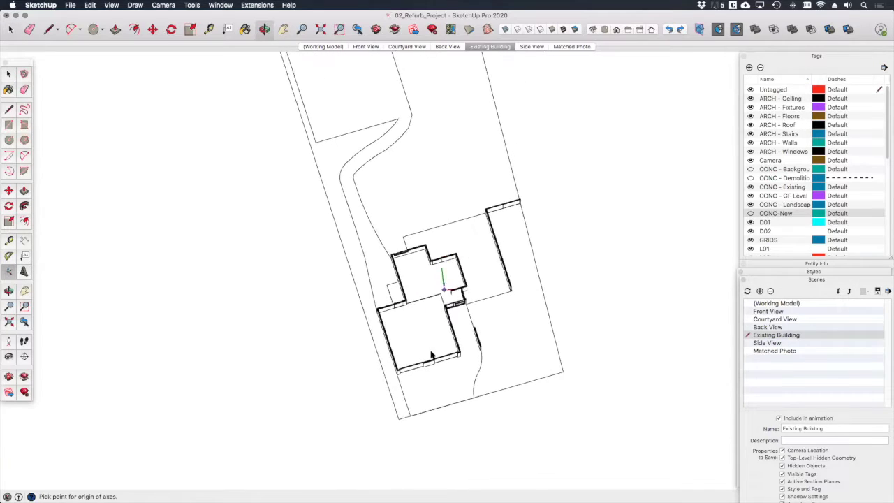
scroll(370, 385, "up", 5)
scroll(389, 380, "up", 2)
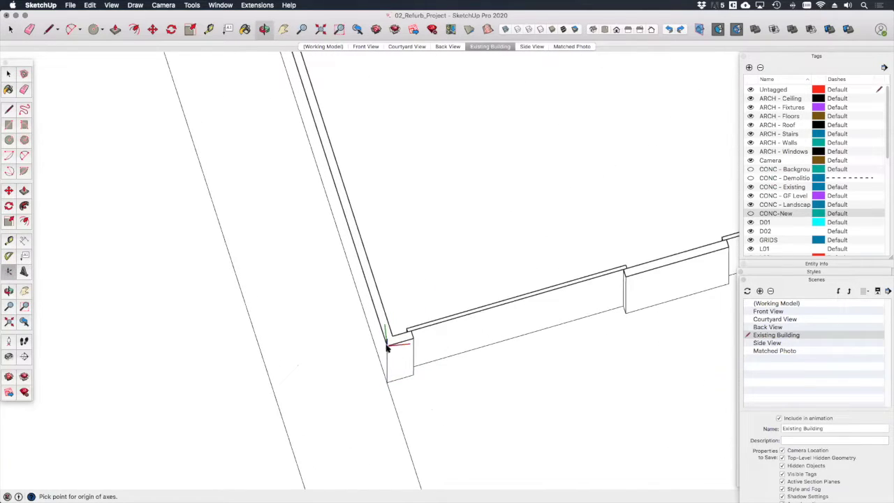
left_click(386, 343)
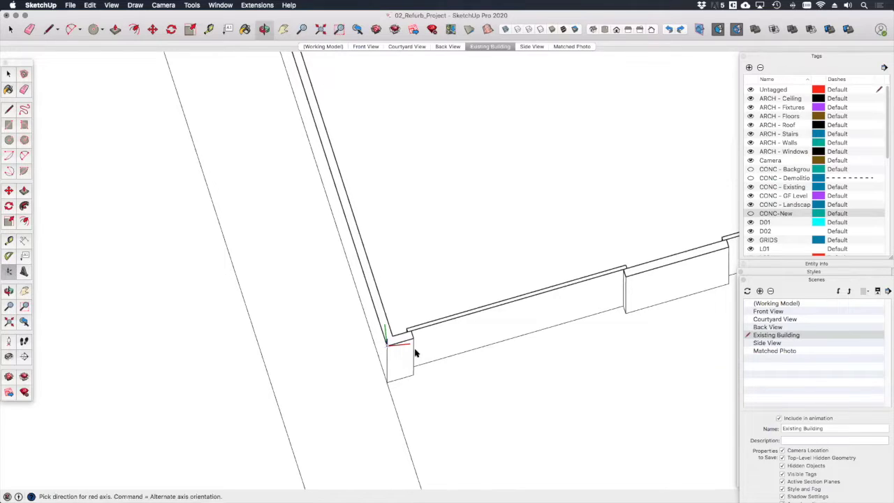
left_click(411, 340)
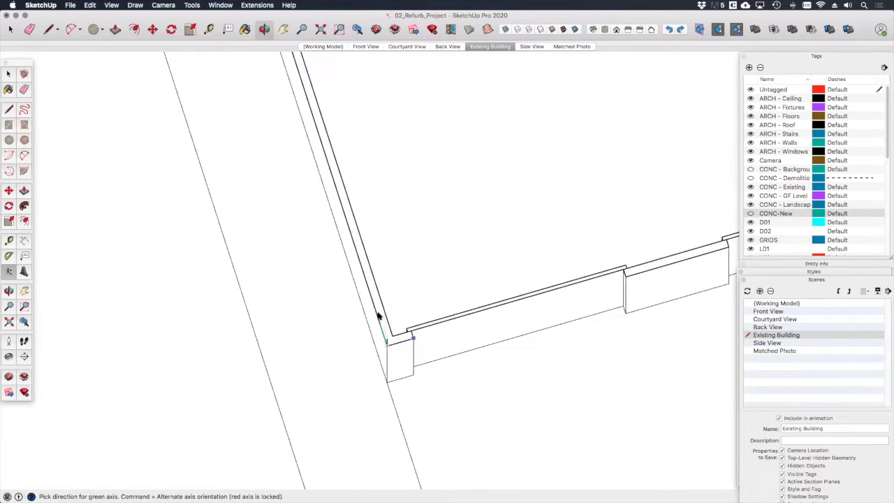
left_click(377, 300)
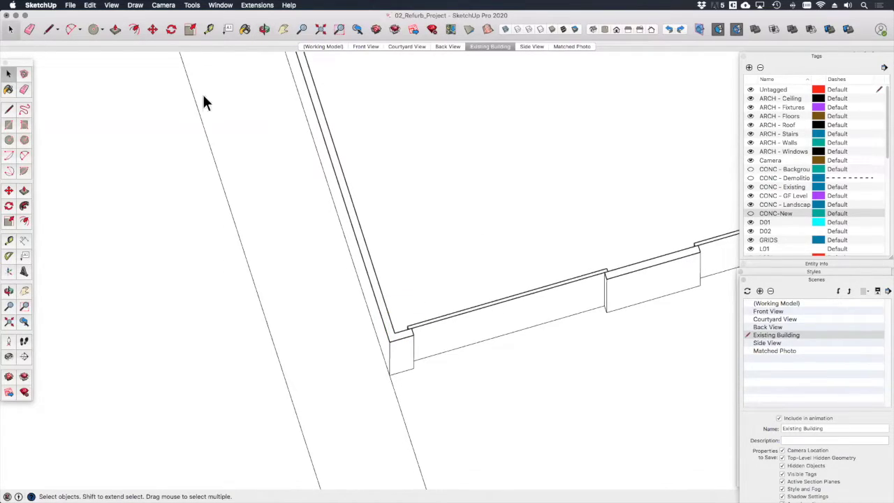
Show the drawing axes and align the view to them so the plan sits square
left_click(111, 4)
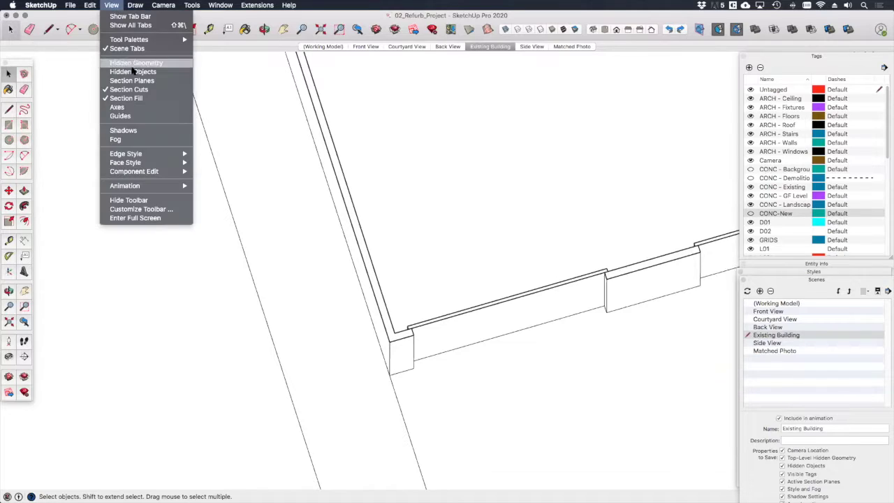
left_click(148, 105)
scroll(346, 223, "down", 3)
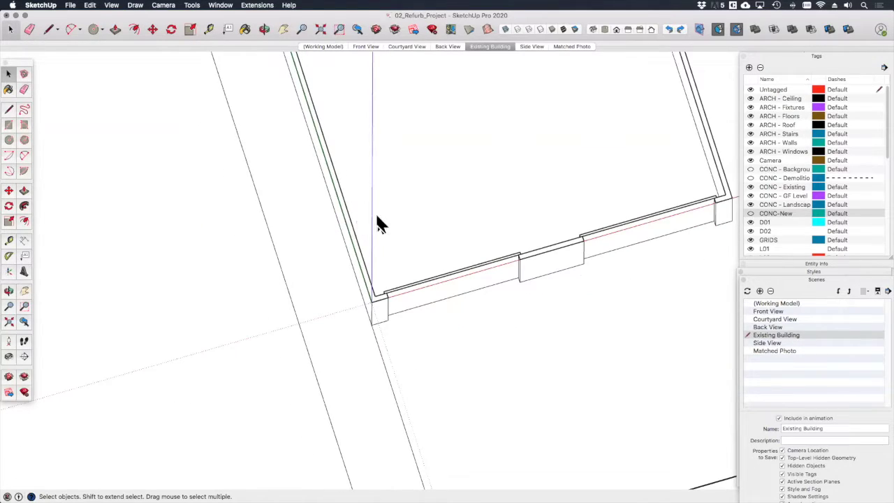
right_click(377, 272)
left_click(154, 270)
scroll(286, 273, "down", 6)
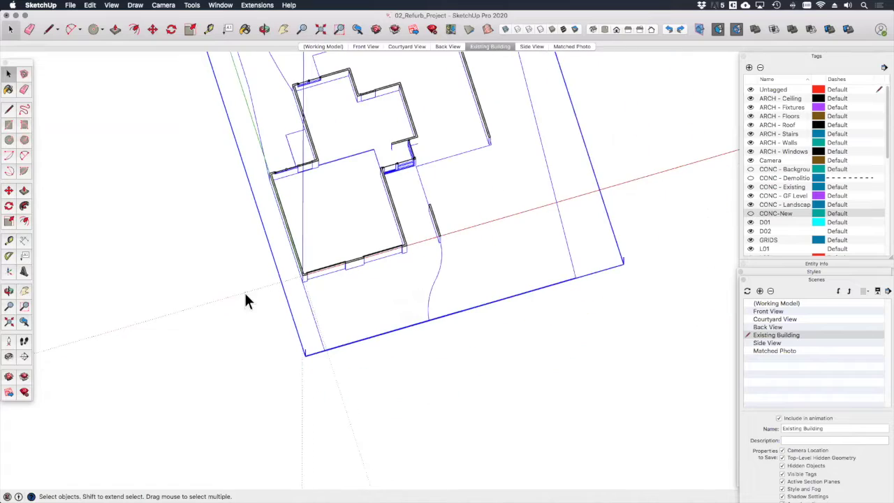
scroll(340, 296, "down", 2)
right_click(524, 220)
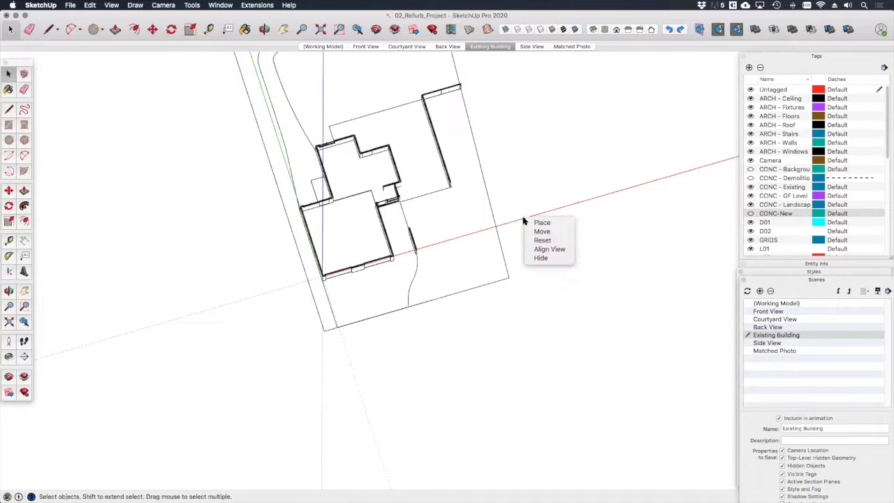
left_click(550, 247)
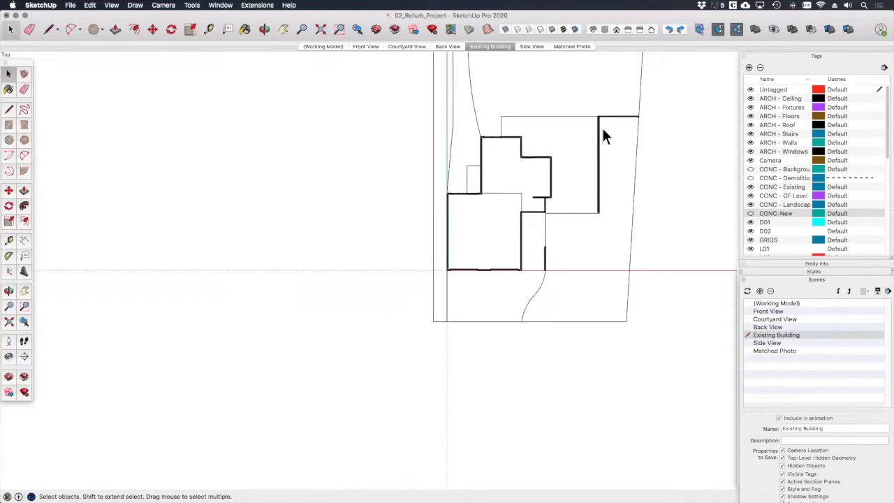
Update the Existing Building scene with the axis-aligned plan view, choosing to save the style changes as a new style
scroll(604, 134, "up", 4)
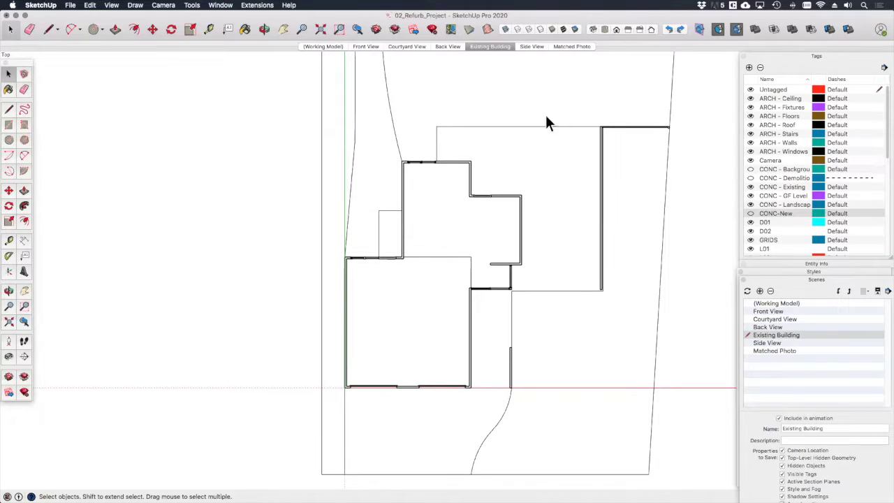
scroll(503, 187, "down", 2)
scroll(520, 92, "up", 2)
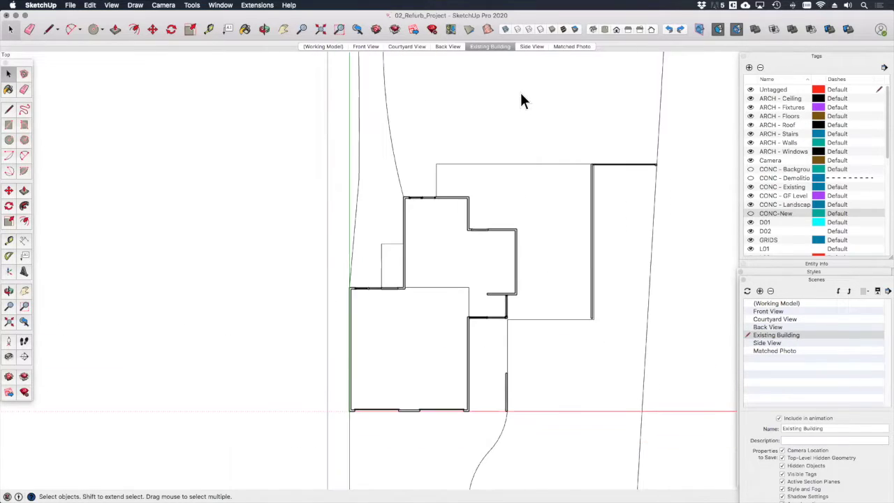
right_click(483, 49)
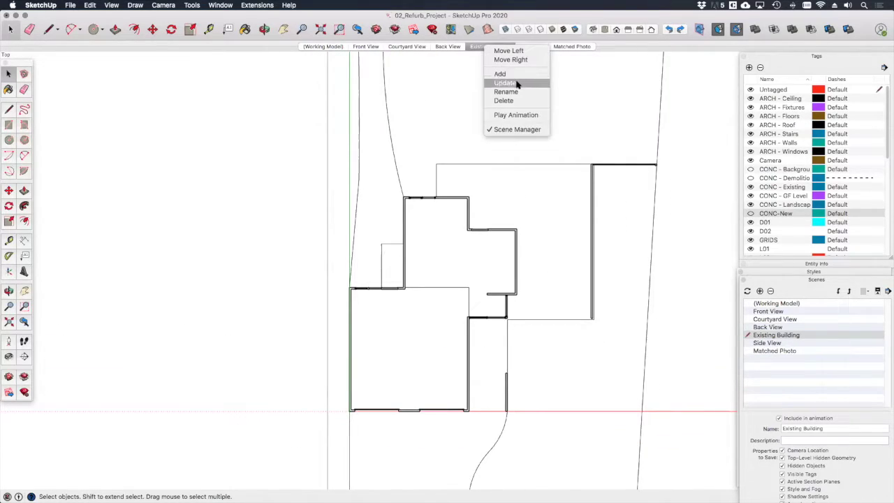
left_click(516, 84)
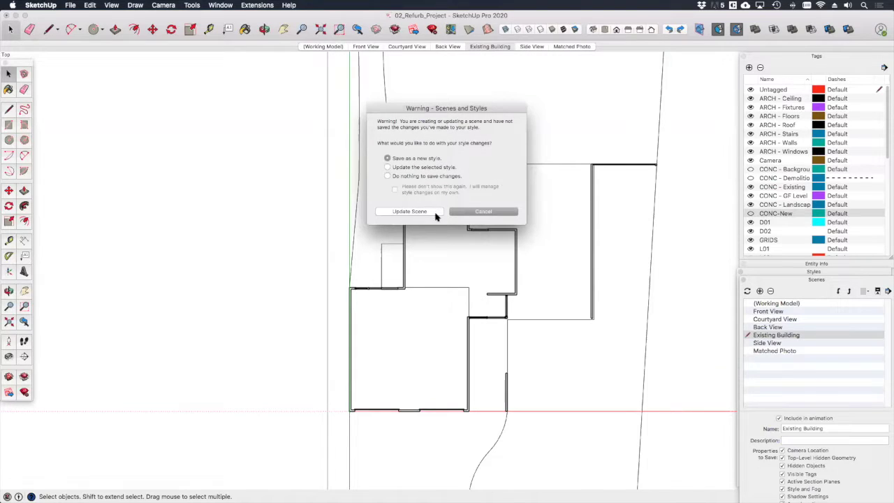
left_click(429, 212)
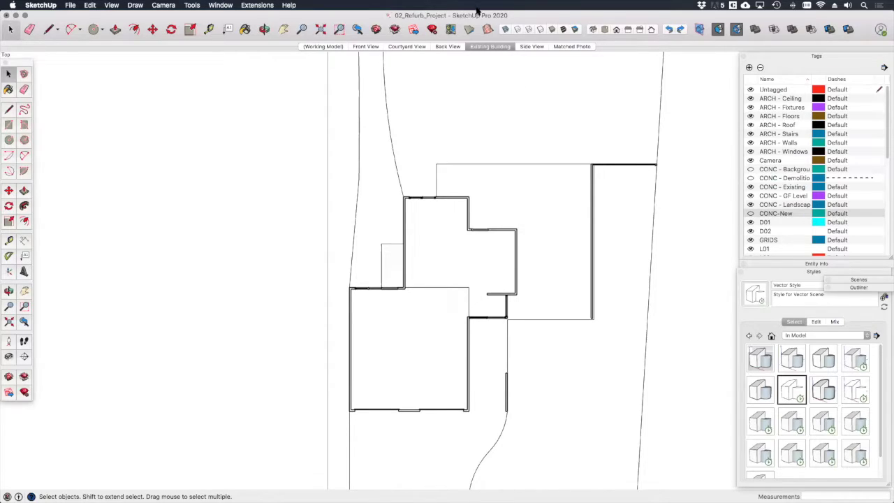
Add a new scene after Existing Building and name it "Demolition"
right_click(502, 46)
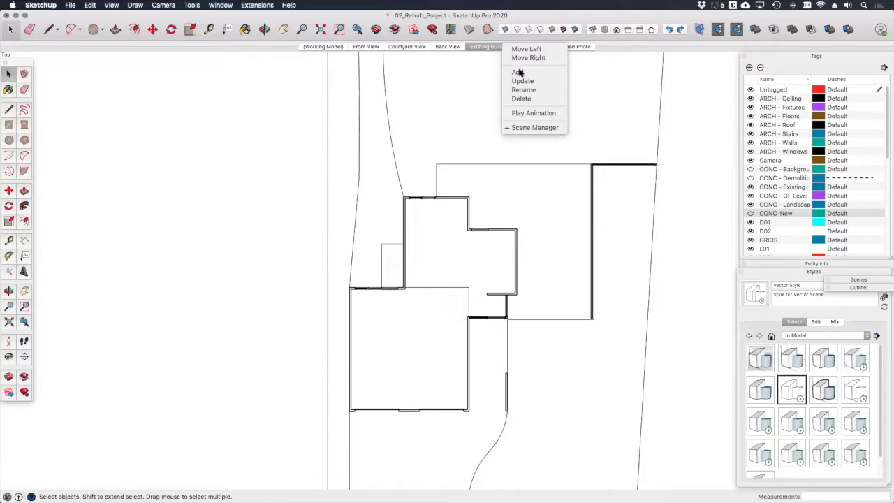
left_click(516, 72)
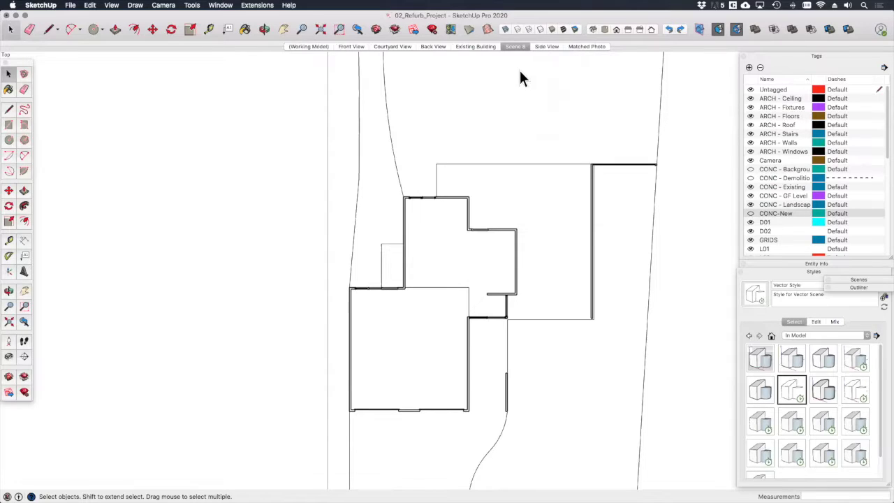
left_click(801, 279)
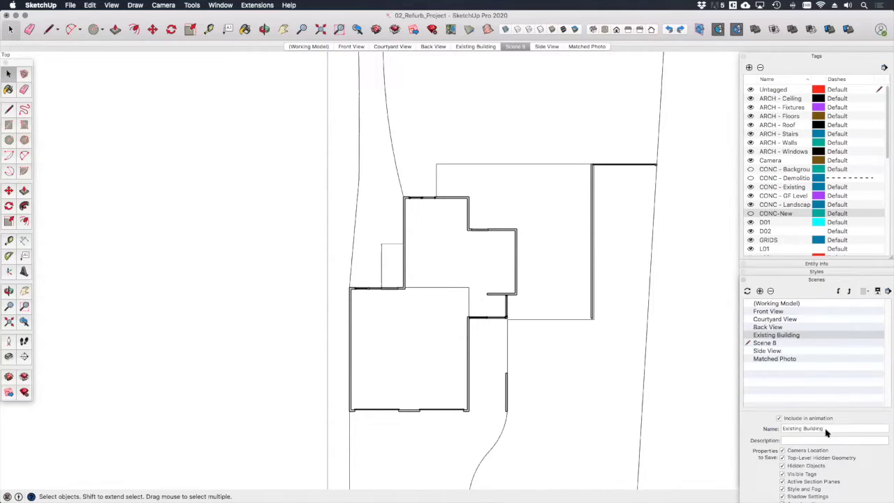
left_click(784, 344)
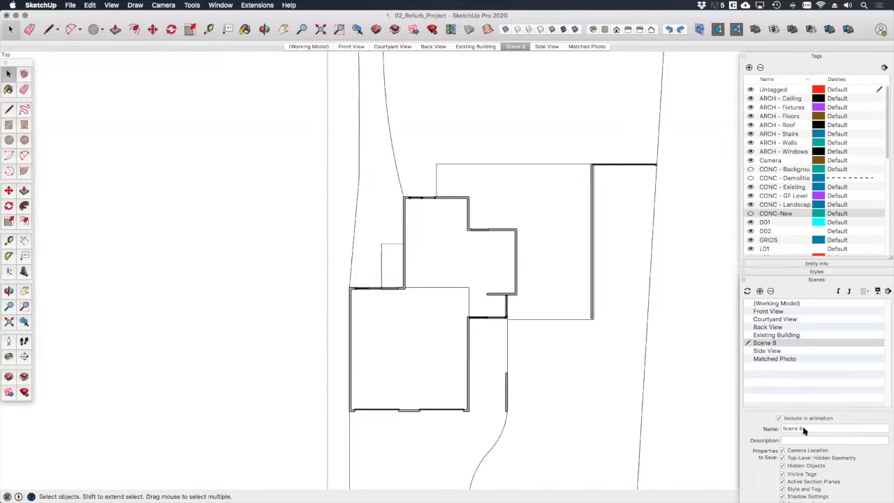
left_click_drag(806, 429, 767, 428)
type("De")
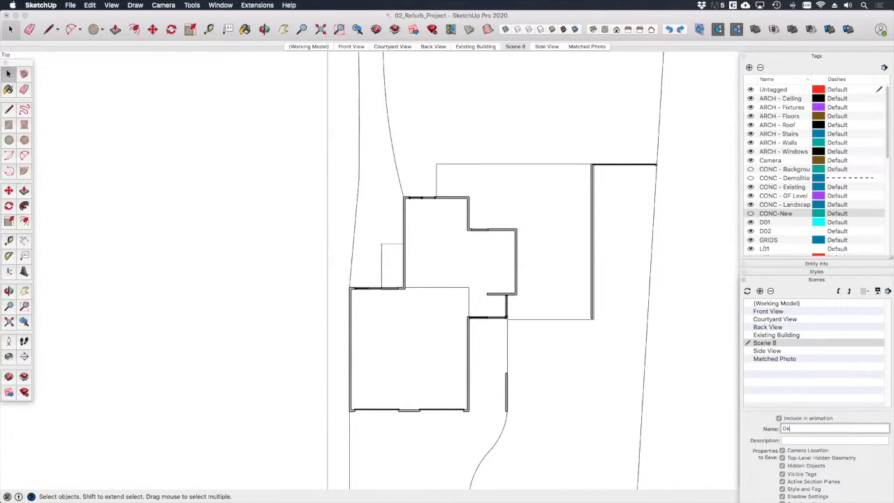
type("molition")
key("Tab")
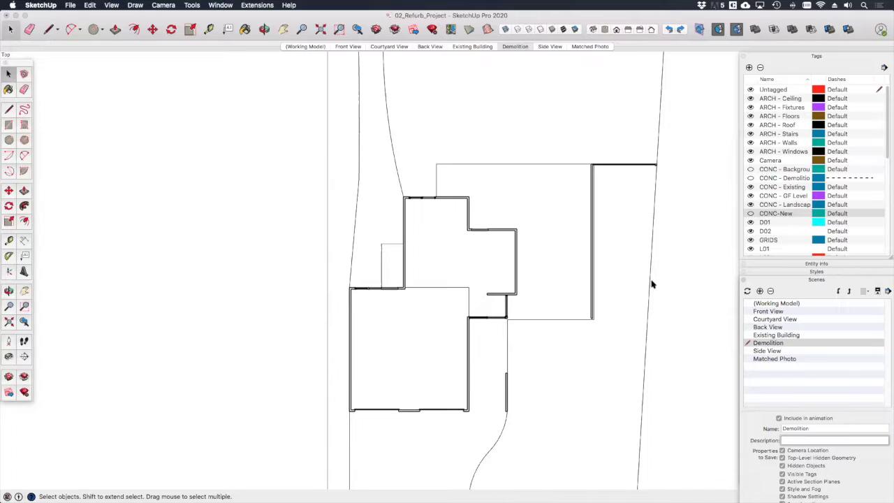
Show the CONC - Demolition tag and hide the CONC - Existing tag
left_click(750, 178)
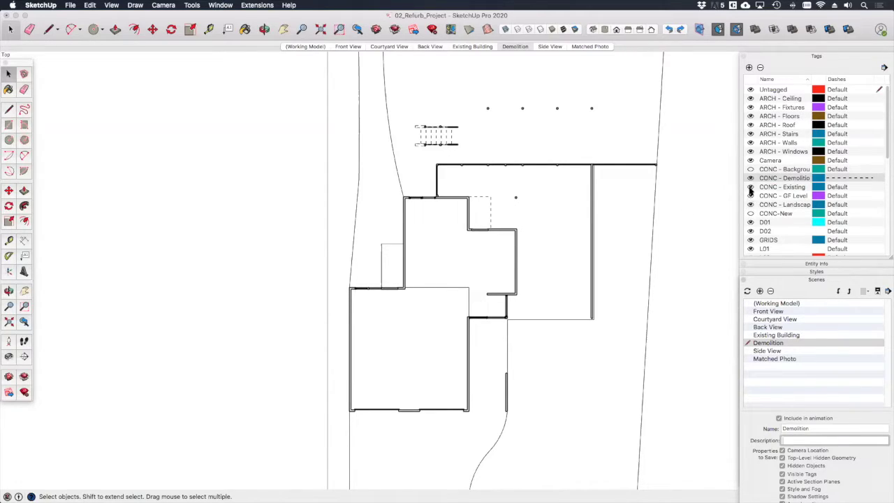
left_click(750, 188)
left_click(750, 187)
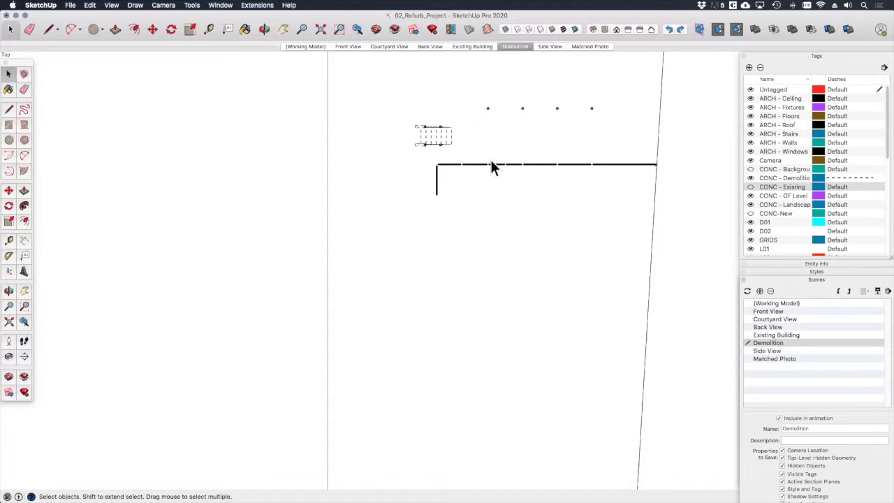
Turn off the section cuts so the demolition elements are drawn uncut in plan
scroll(487, 171, "up", 3)
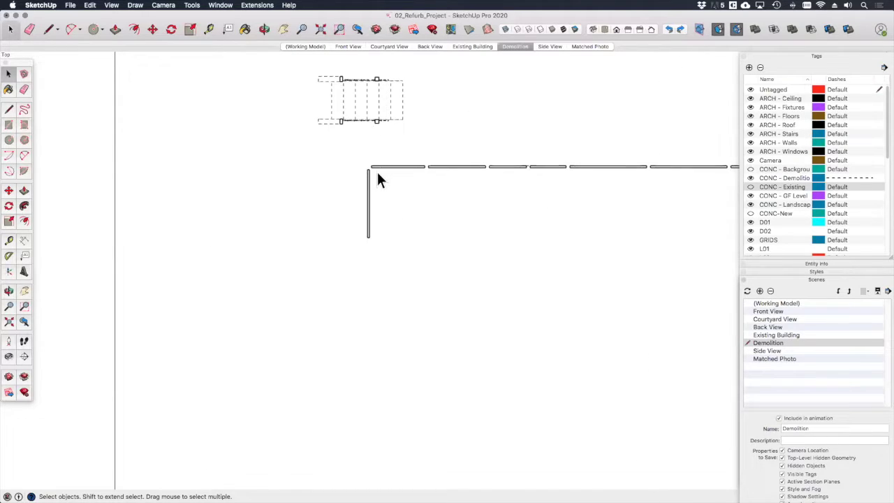
scroll(377, 171, "up", 2)
scroll(387, 196, "down", 3)
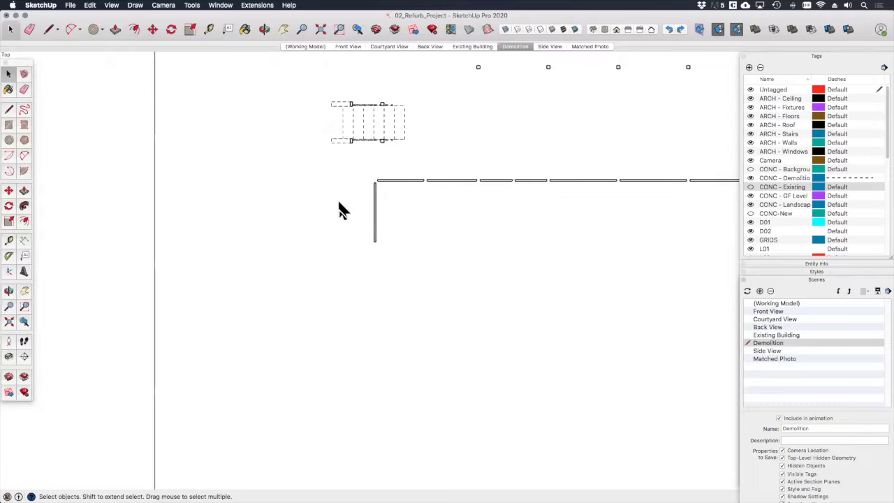
scroll(340, 202, "down", 2)
scroll(550, 120, "up", 3)
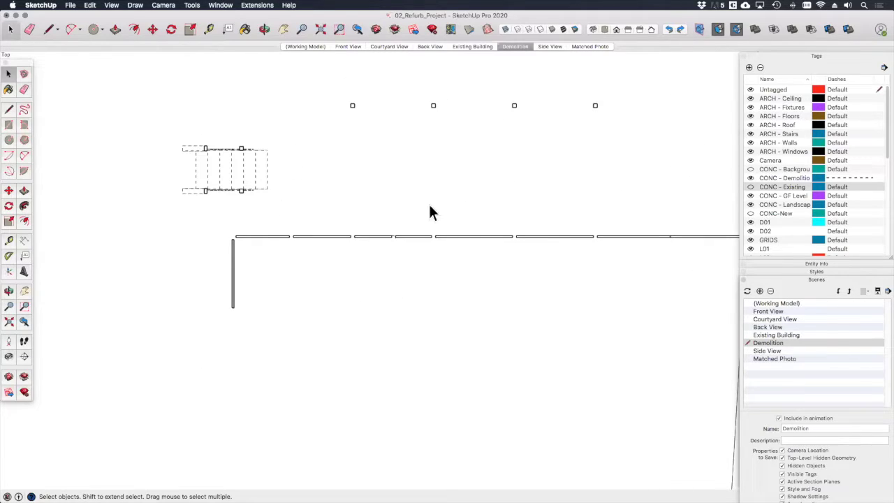
scroll(478, 227, "down", 5)
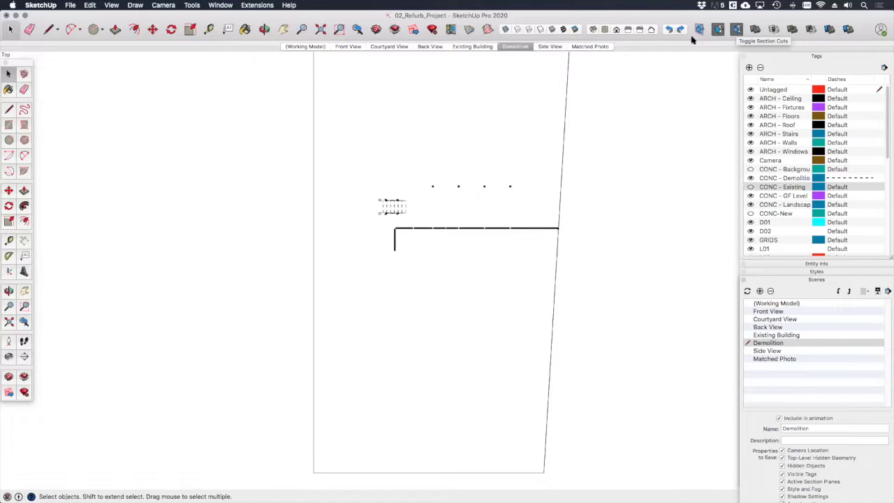
left_click(111, 5)
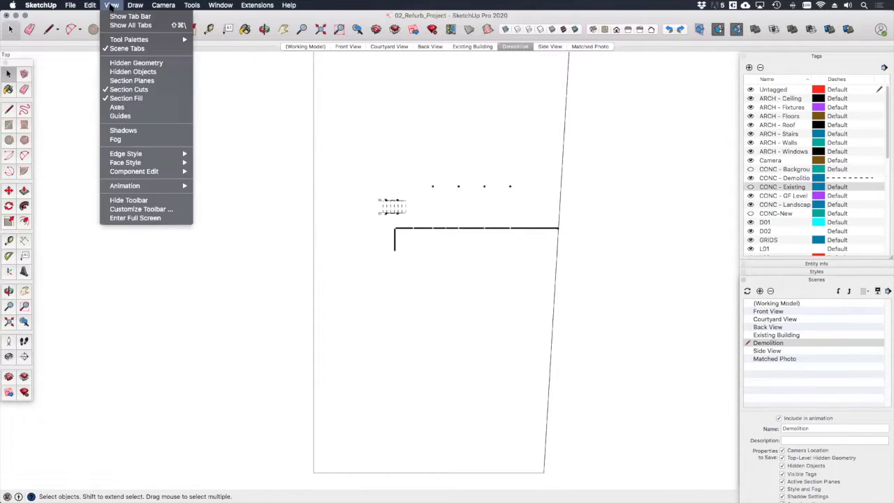
left_click(142, 90)
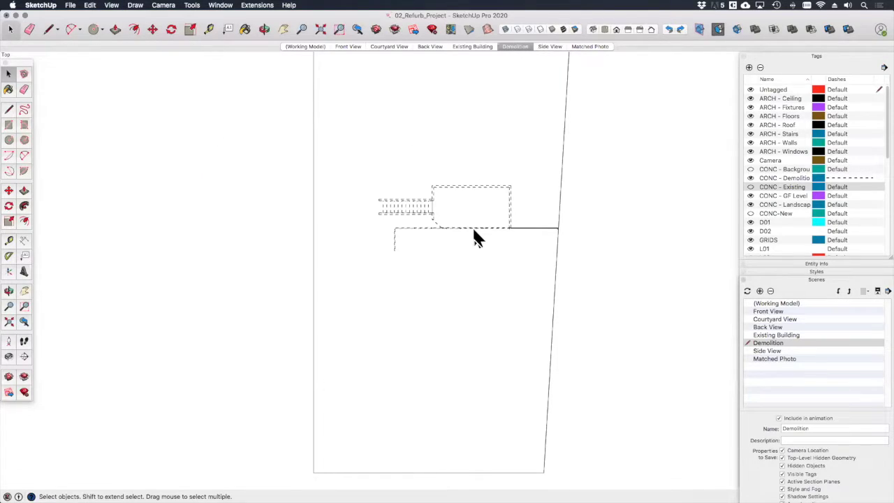
Update the Demolition scene with the current tag visibility and section cut setting, saving the style changes as a new style
right_click(519, 46)
left_click(478, 58)
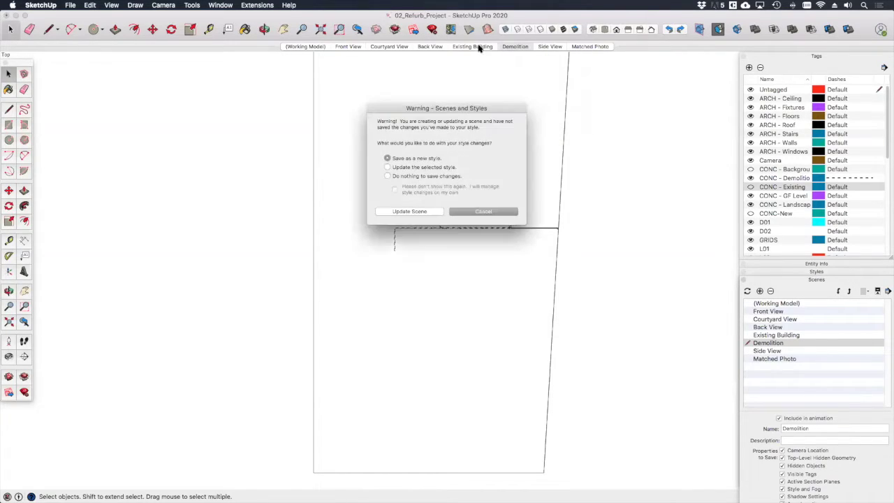
key("Return")
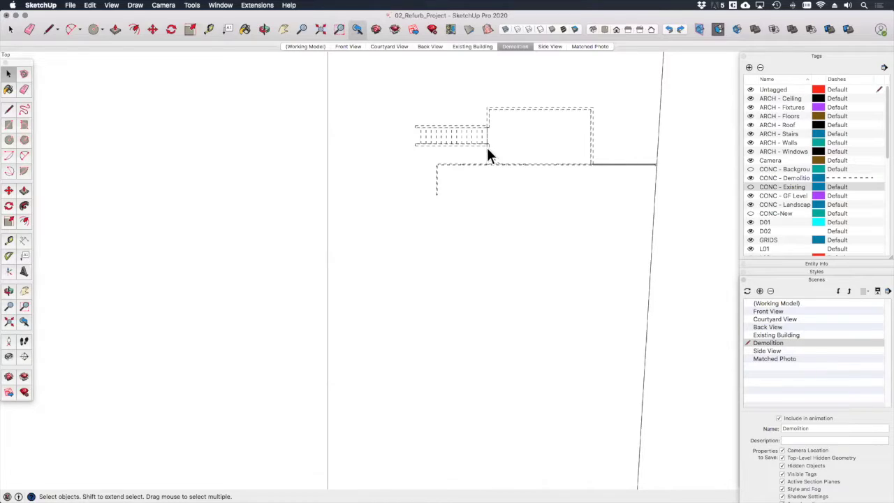
Create a new style from the Demolition scene's vector style and name it "Demolition RED"
left_click(787, 273)
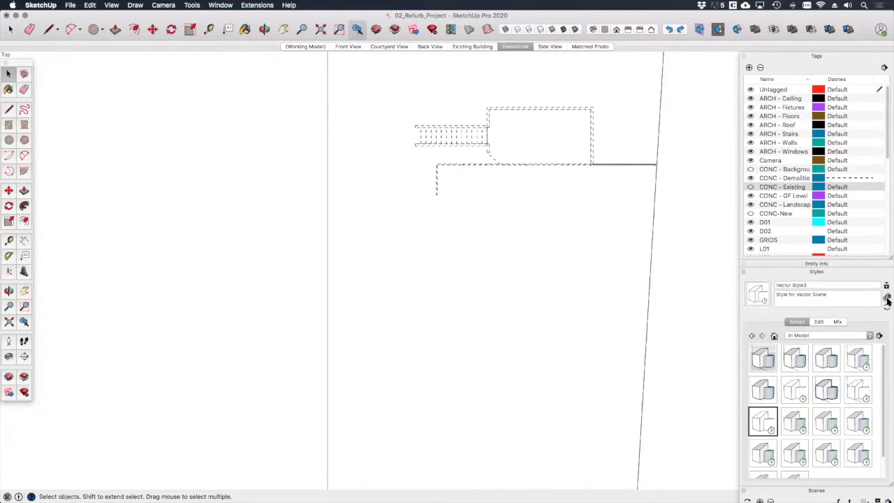
left_click(886, 298)
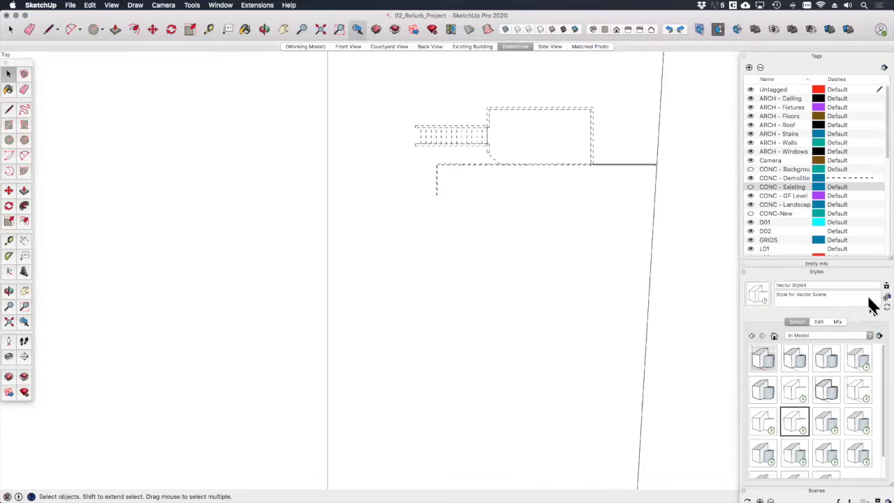
left_click(816, 285)
type("D")
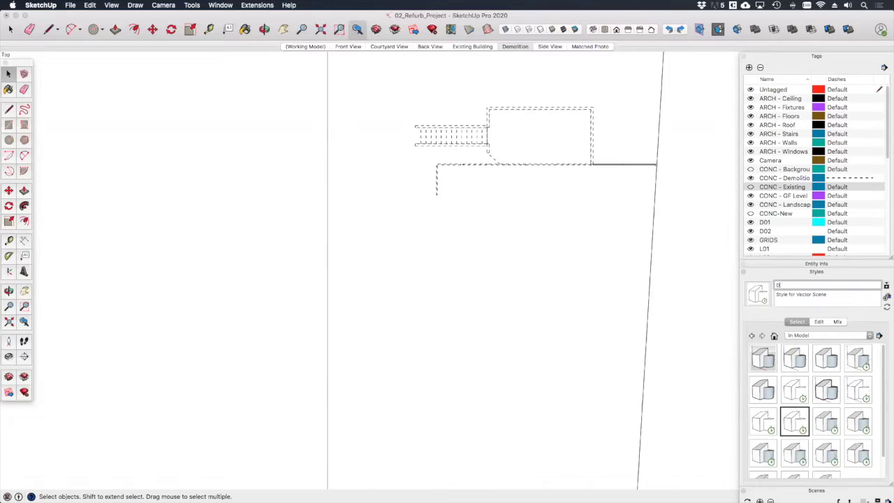
type("emolition RED")
key("Return")
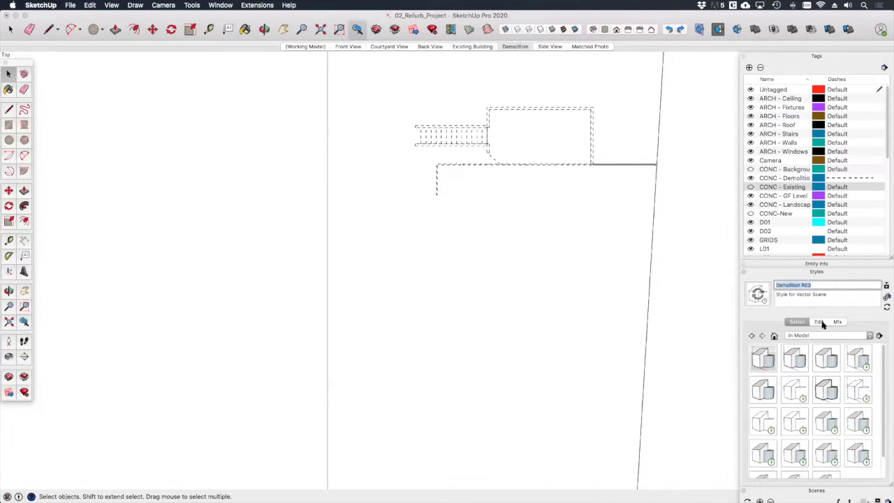
Set the Demolition RED style's edge colour to Maraschino red, keeping the edge colour mode on All same
left_click(818, 322)
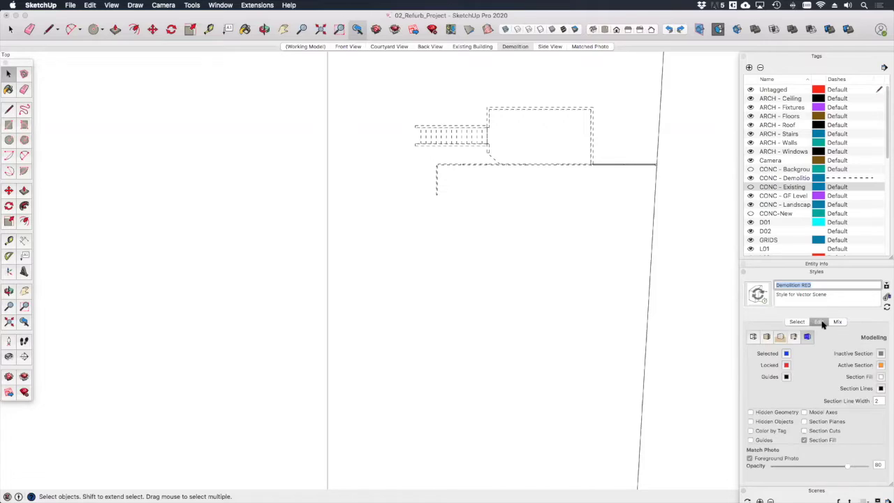
left_click(751, 338)
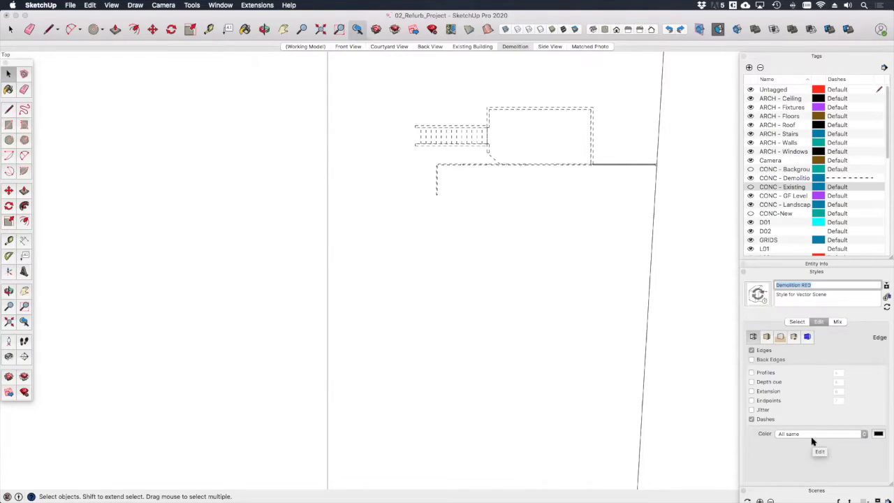
left_click(863, 435)
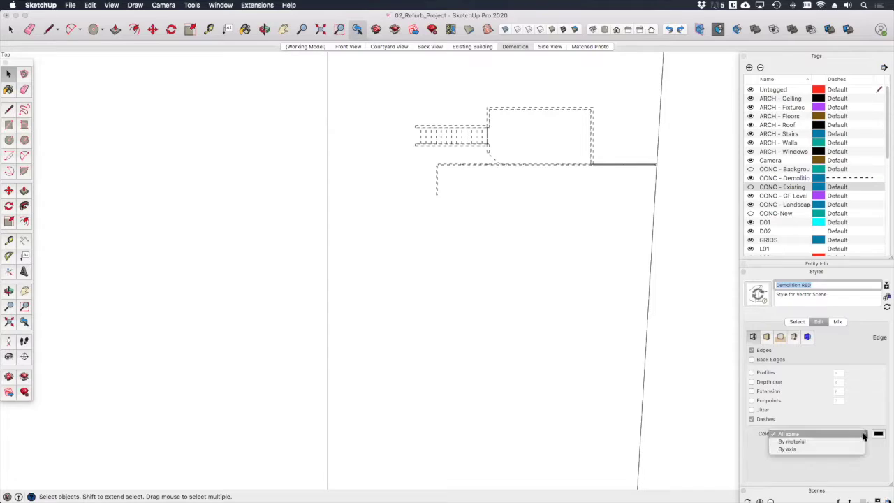
left_click(826, 464)
left_click(878, 433)
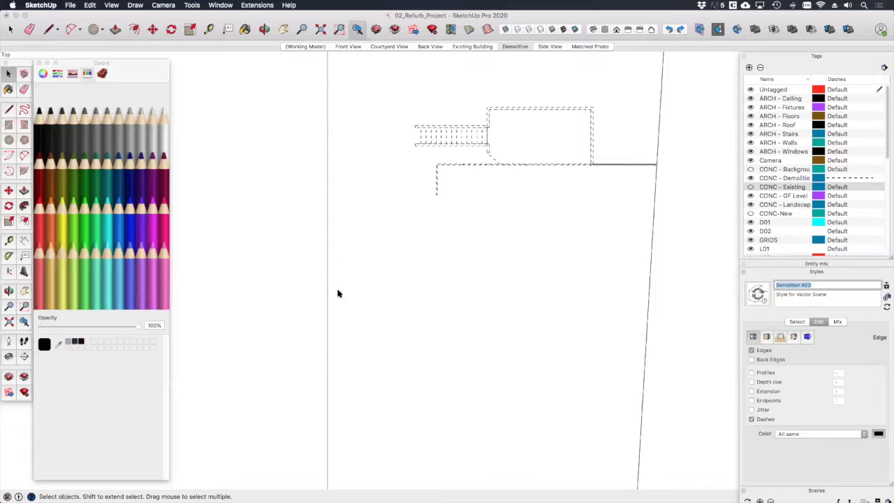
left_click(40, 202)
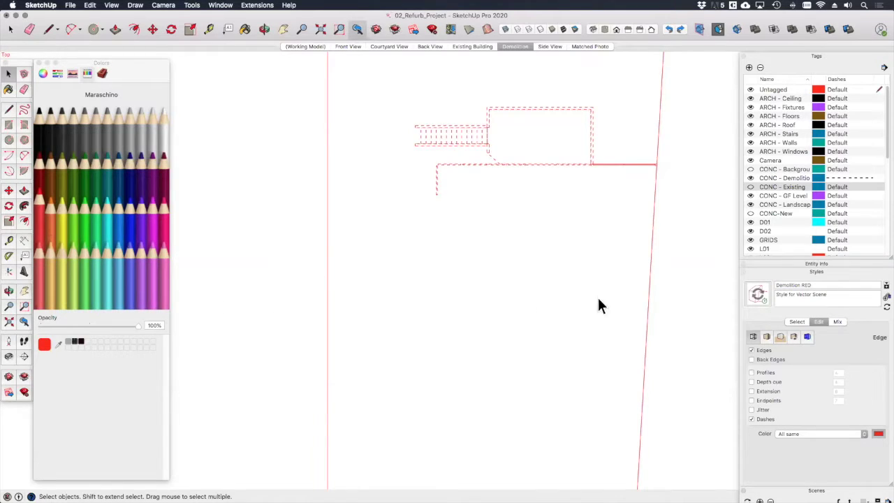
Save the red edge colour into the Demolition RED style and select that style among the in-model styles
left_click(755, 296)
left_click(796, 321)
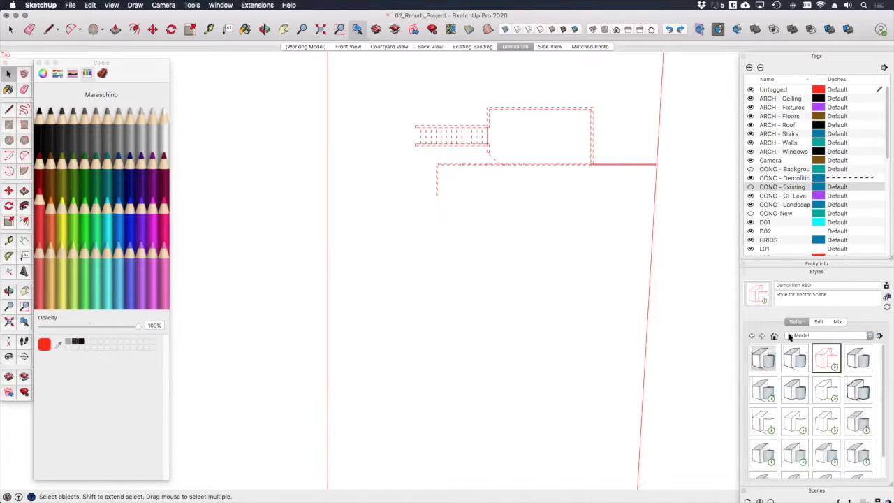
right_click(827, 356)
left_click(853, 373)
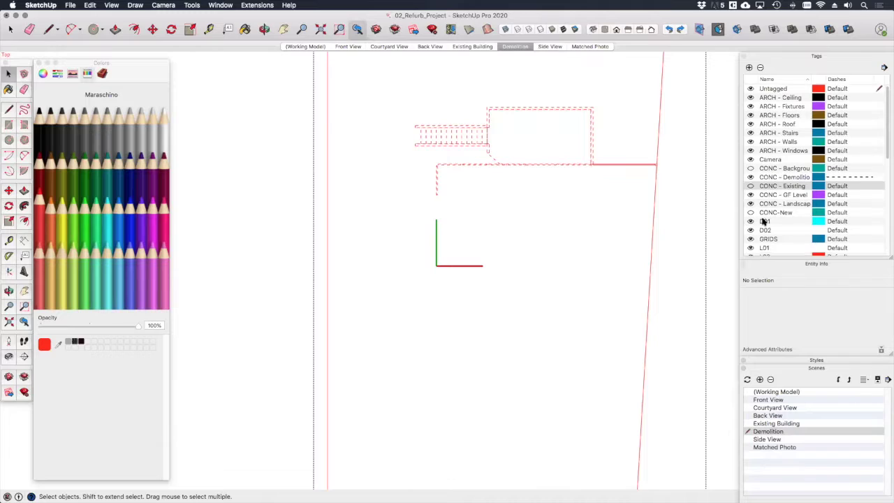
Try hiding the SITE - Context tag in the Demolition scene, then restore its visibility
scroll(768, 210, "down", 2)
scroll(763, 222, "up", 2)
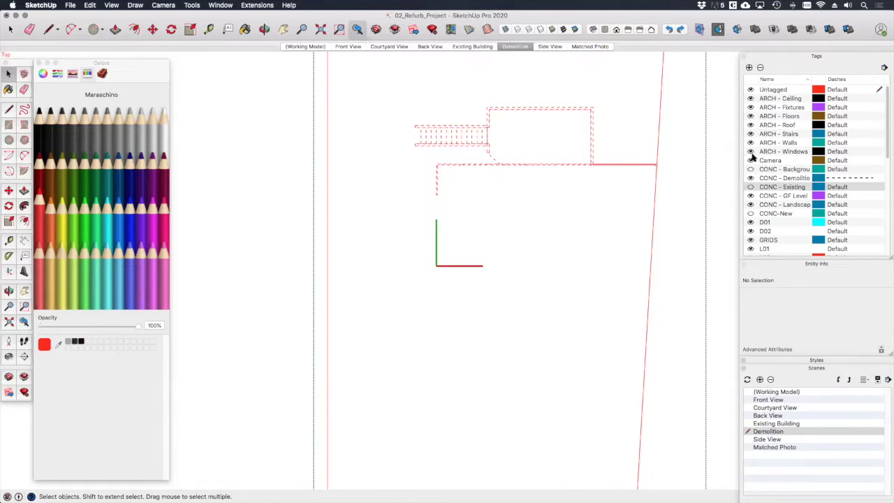
scroll(754, 210, "down", 5)
left_click(751, 236)
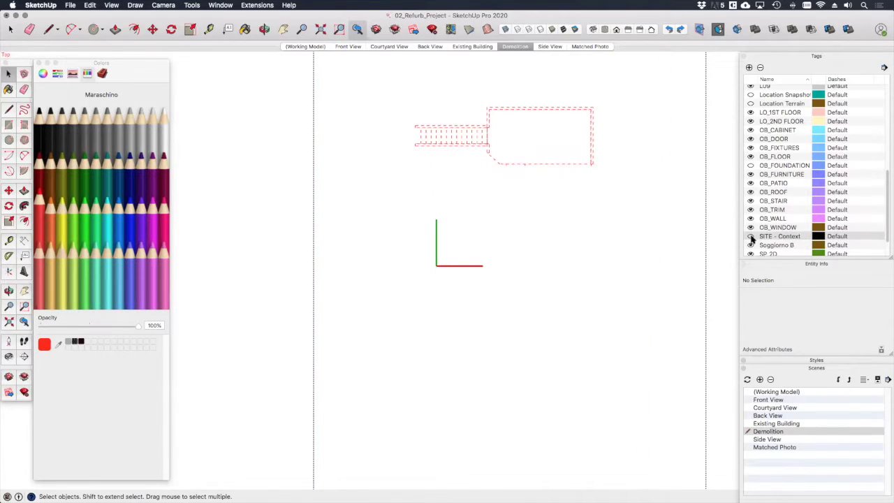
left_click(751, 236)
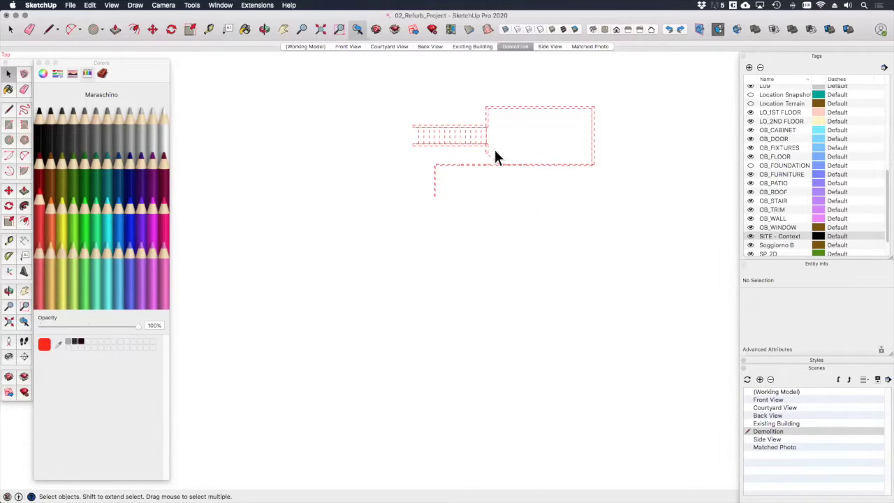
Open the Existing Building scene and examine its plan linework up close
left_click(478, 47)
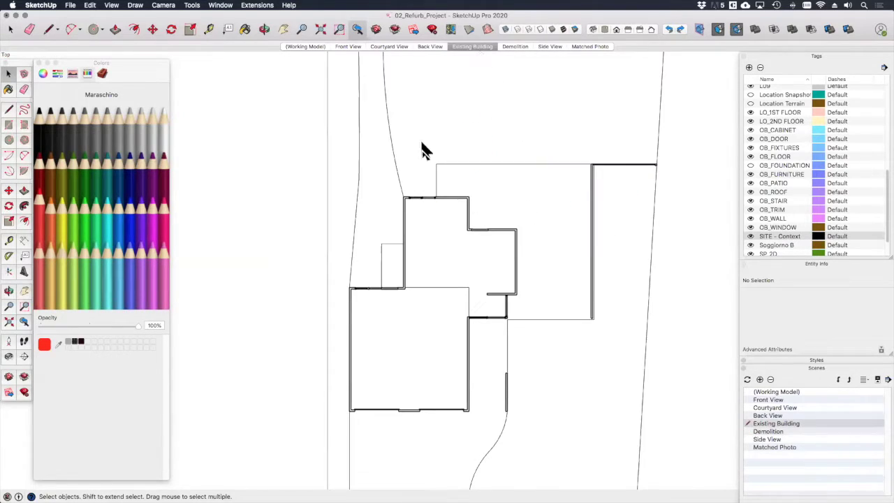
scroll(520, 233, "up", 5)
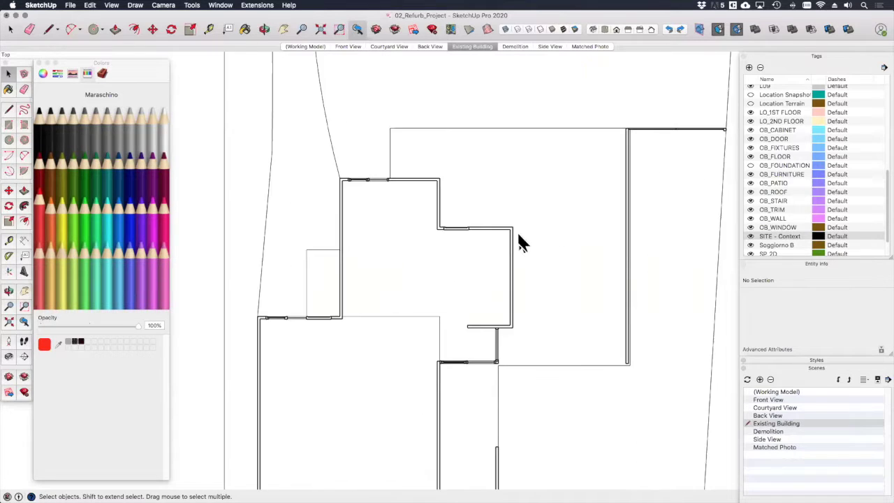
scroll(517, 234, "down", 5)
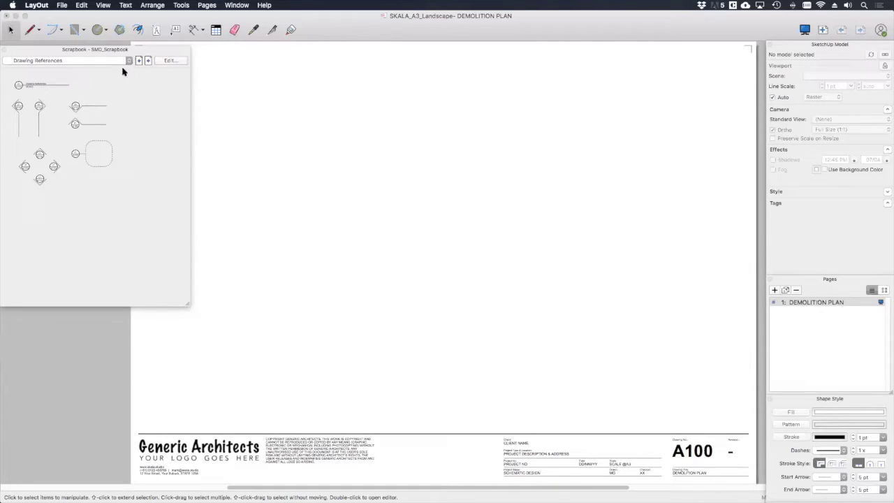
In LayOut, insert the 02_Refurb_Project model on the DEMOLITION PLAN page and extend its viewport to fill more of the sheet's height
left_click(63, 7)
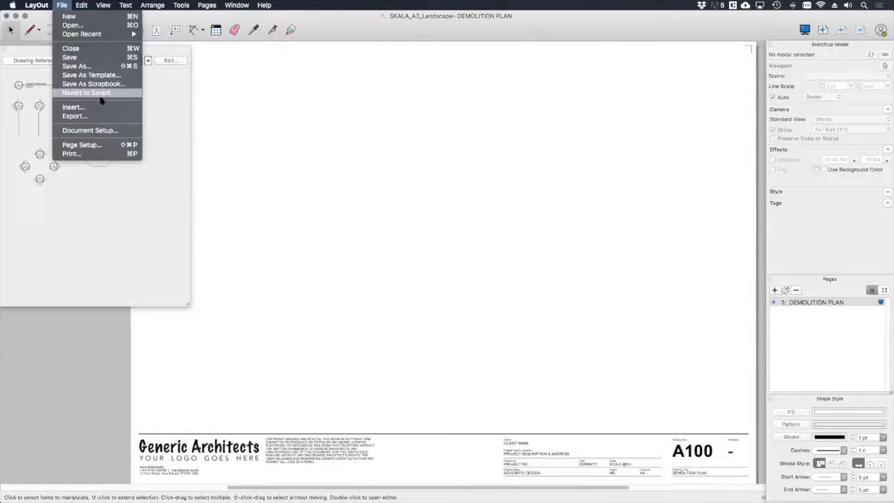
left_click(77, 107)
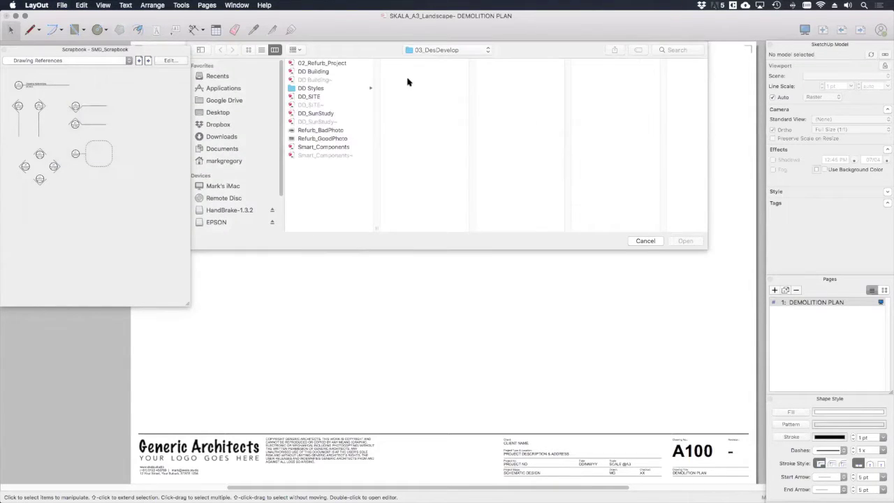
left_click(340, 64)
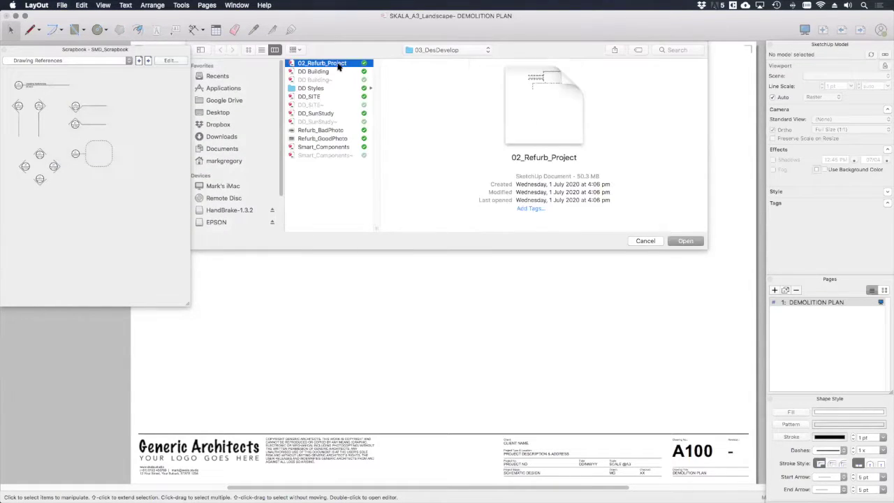
left_click(684, 240)
left_click_drag(443, 152, 441, 69)
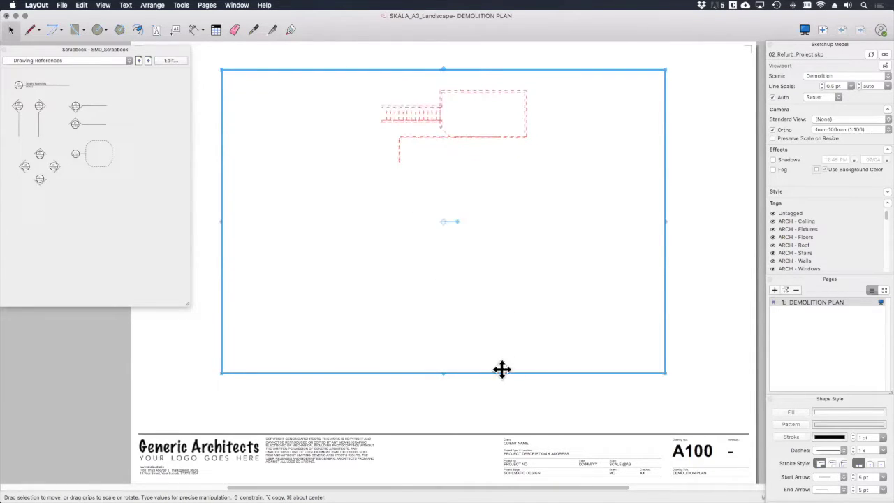
left_click_drag(443, 374, 440, 396)
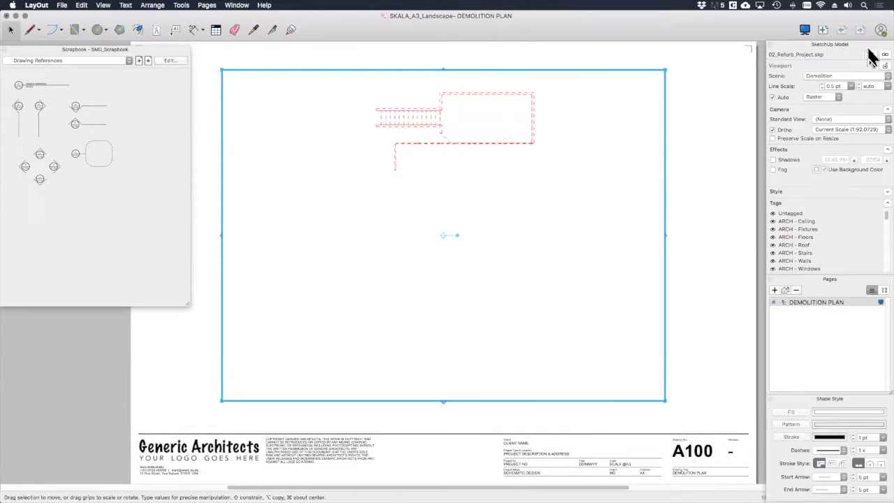
Assign the Existing Building scene to the viewport and set its scale to 1mm:100mm (1:100)
left_click(872, 75)
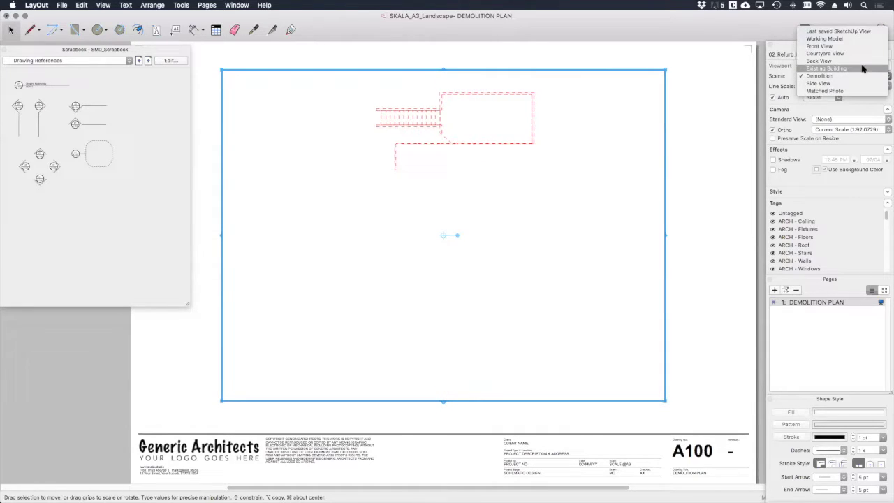
left_click(862, 69)
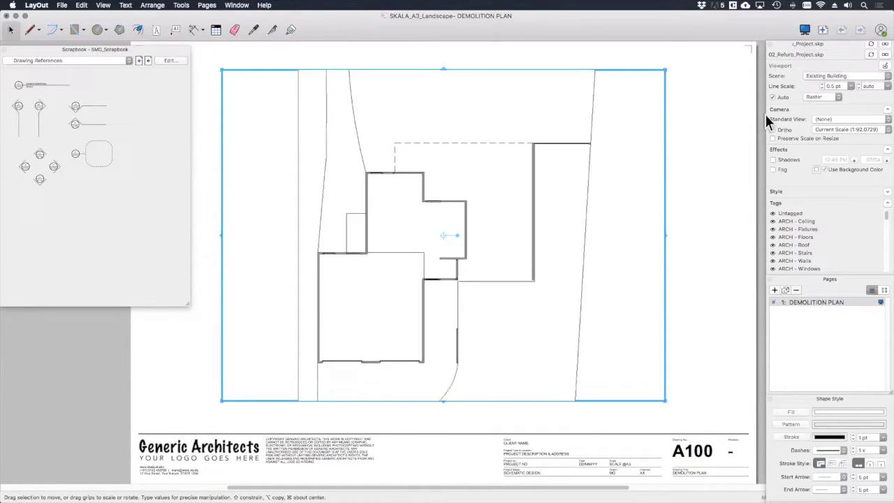
left_click(850, 129)
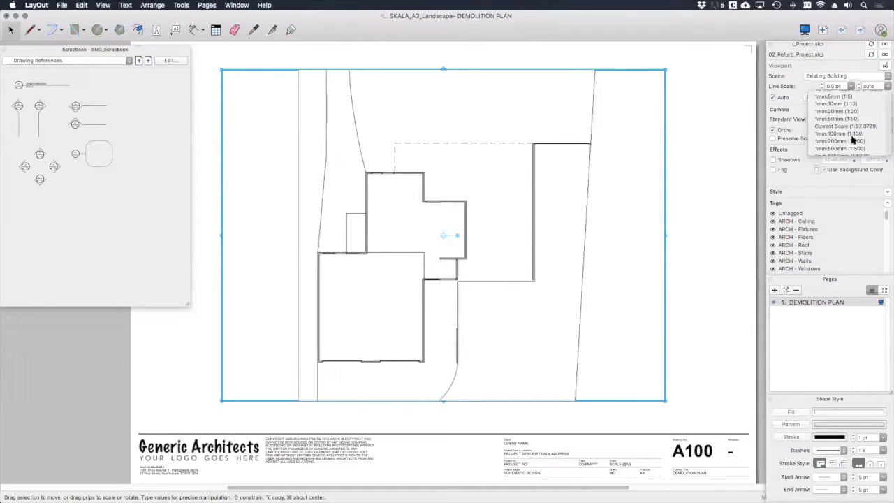
left_click(797, 136)
Set the Existing Building viewport's rendering to Vector and accept the notice about complex styles
left_click(832, 97)
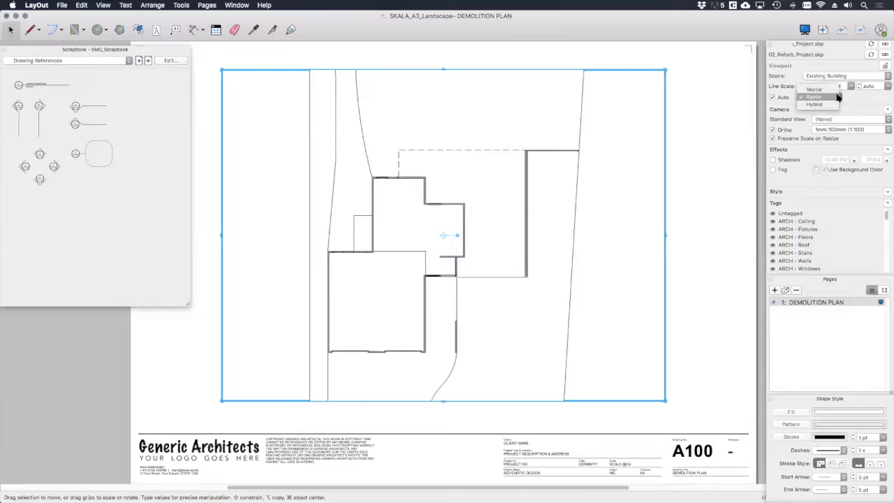
left_click(827, 90)
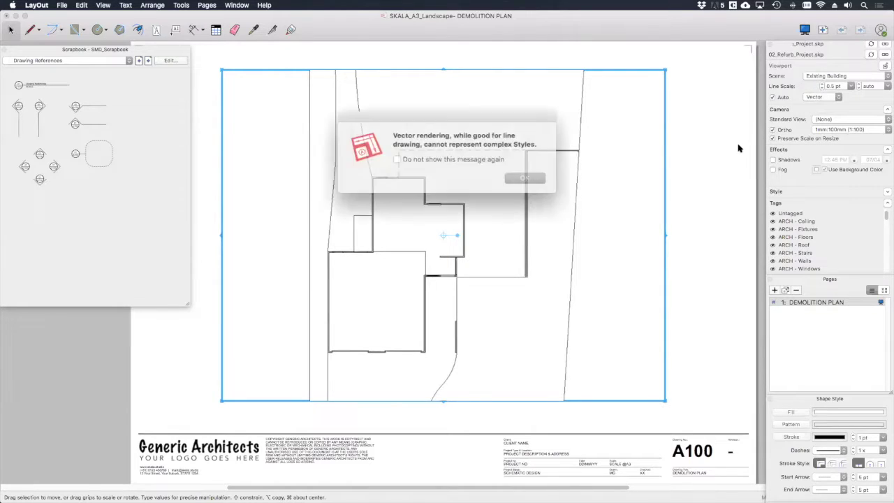
left_click(523, 175)
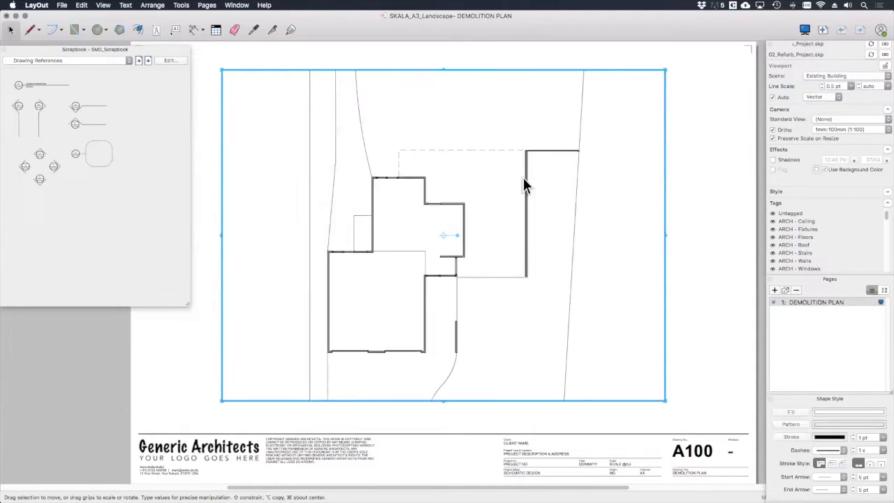
left_click(690, 176)
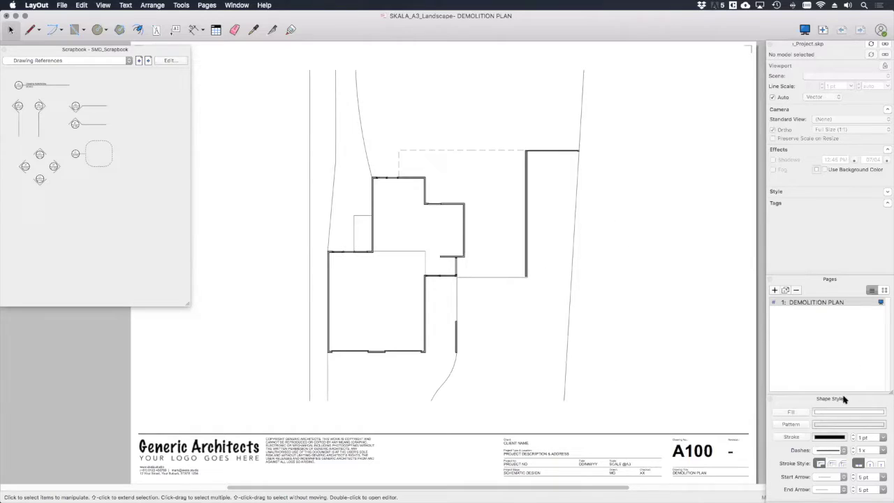
Add a new layer named "Existing" above the PAGE NOTES layer
left_click(831, 278)
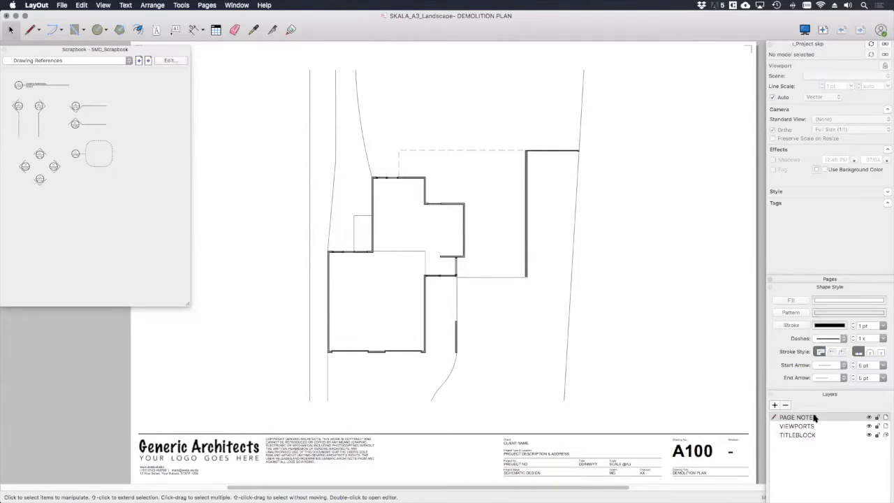
left_click(774, 405)
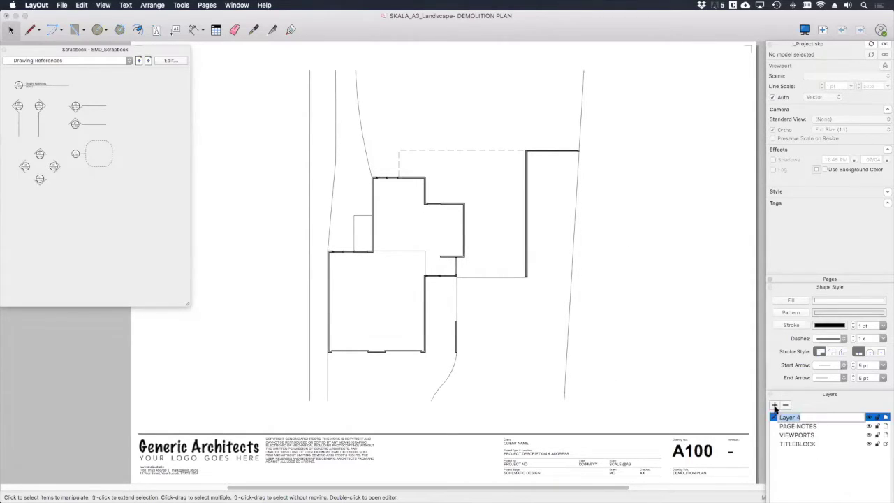
type("Existing")
key("Return")
Move the Existing Building viewport from the PAGE NOTES layer to the Existing layer
left_click(526, 243)
right_click(526, 243)
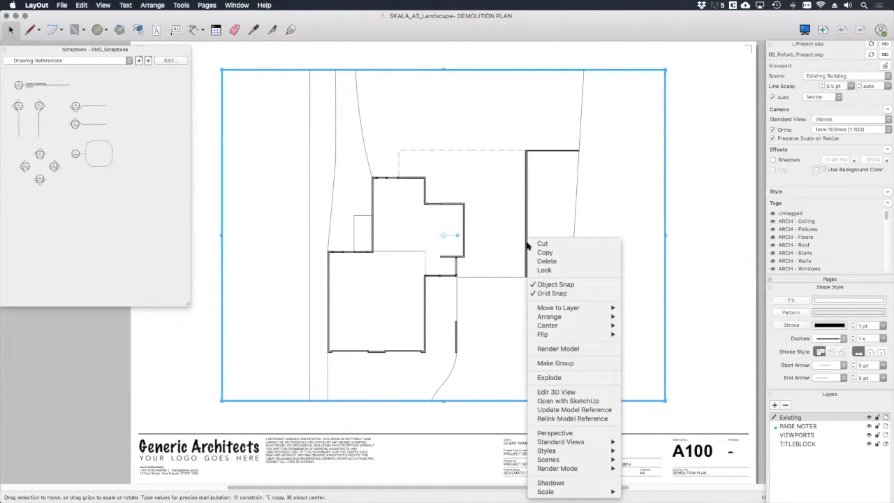
mouse_move(616, 308)
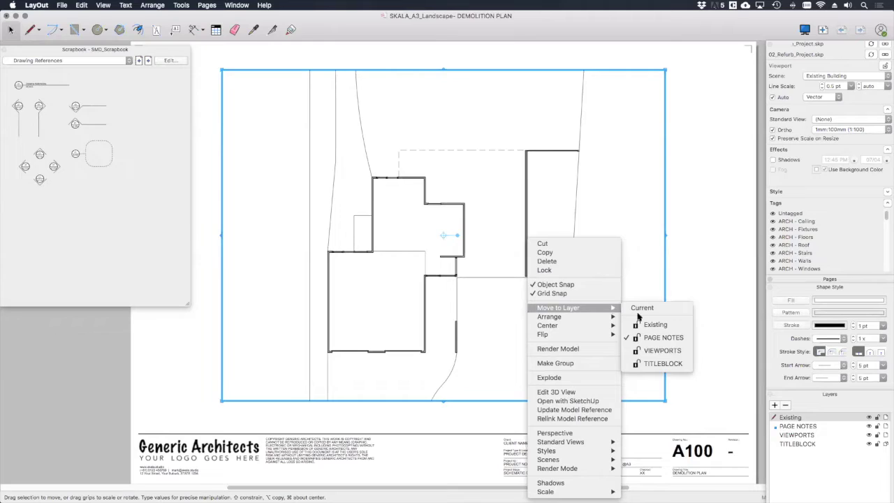
left_click(671, 324)
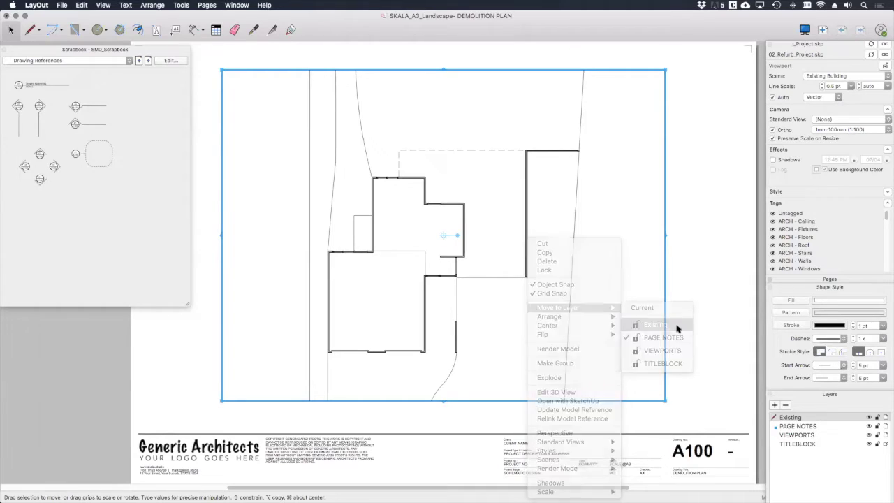
left_click(696, 221)
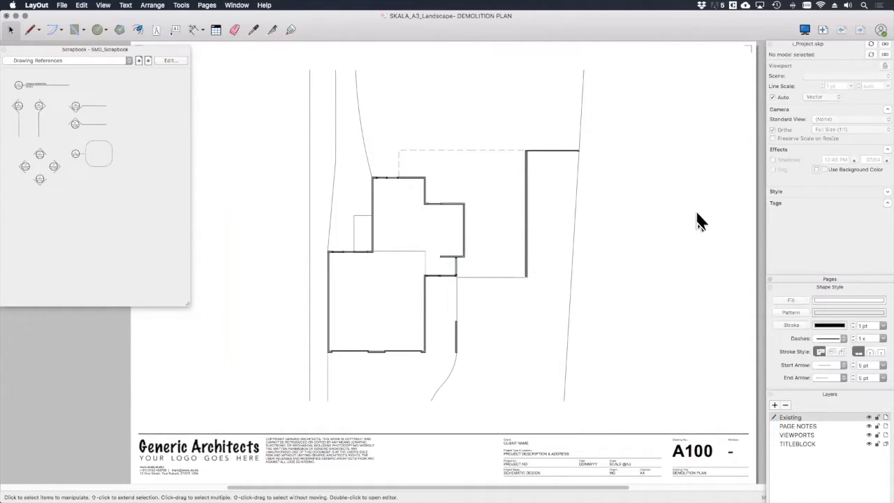
Duplicate the Existing Building viewport in the same position on the page and select the copy
left_click(542, 216)
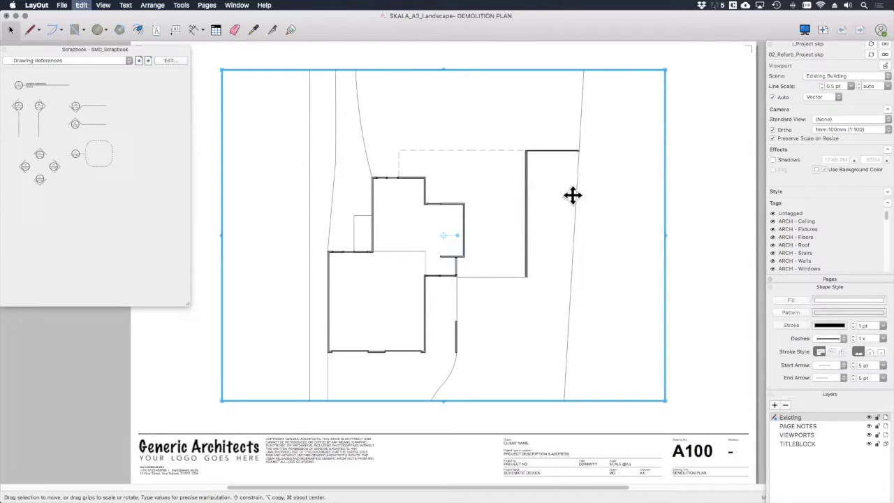
left_click(687, 165)
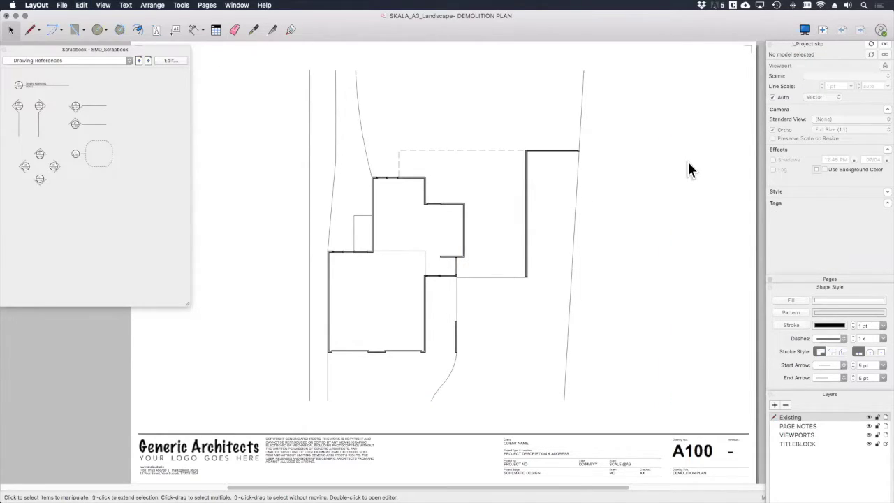
key("super+v")
left_click(517, 197)
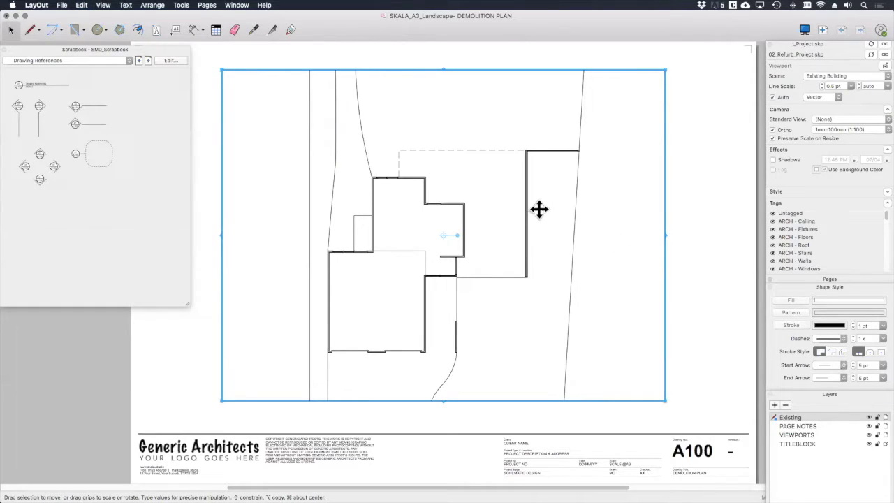
Add a new layer named "Demolition" above the Existing layer
left_click(774, 406)
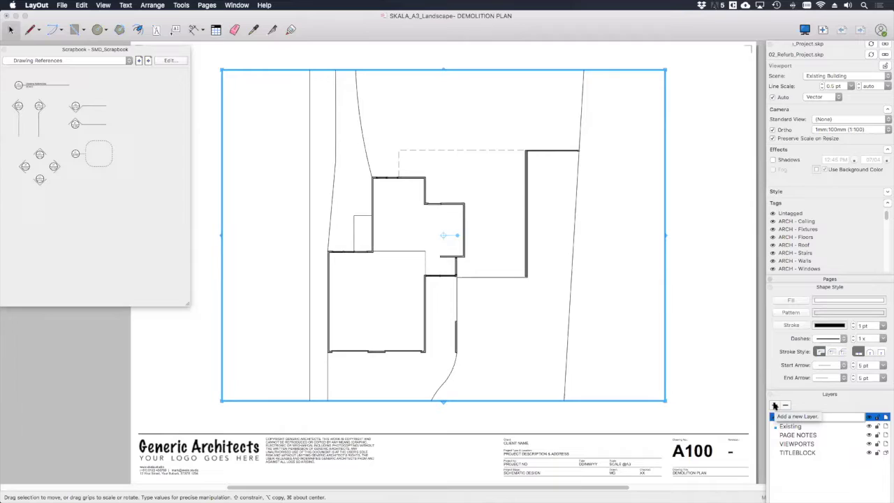
type("Demo")
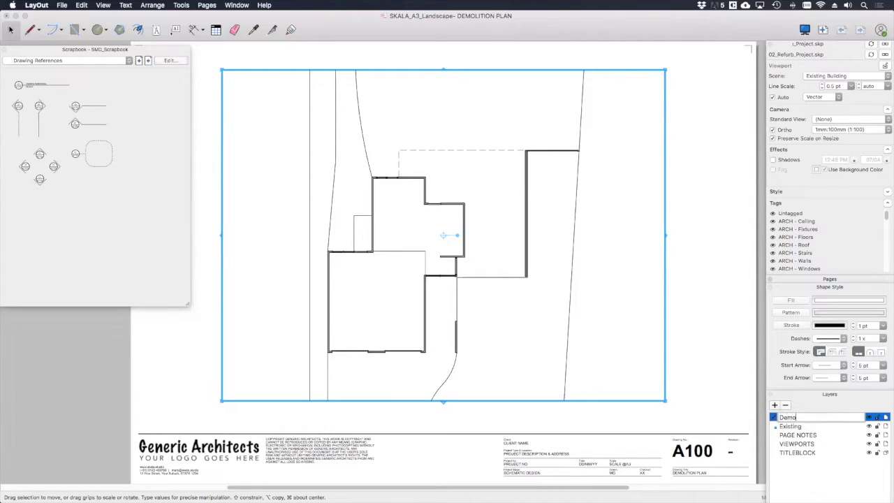
type("lition")
key("Return")
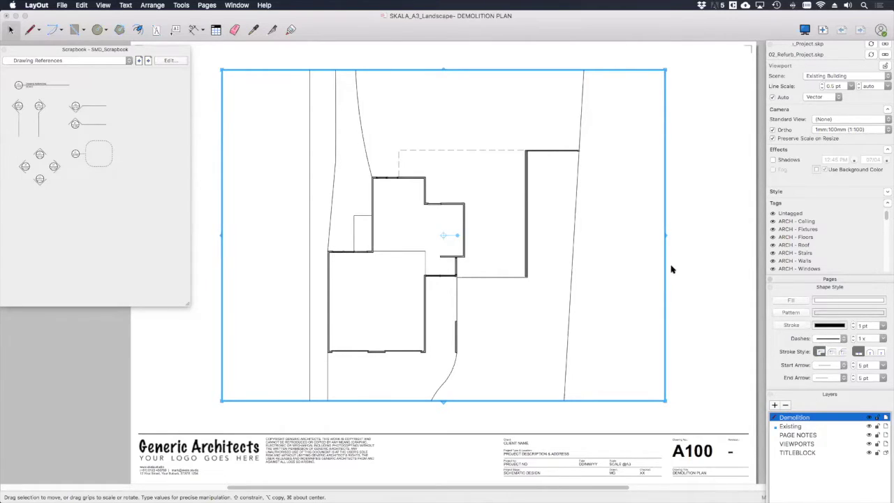
Move the duplicated viewport from the Existing layer to the Demolition layer
right_click(667, 267)
mouse_move(719, 308)
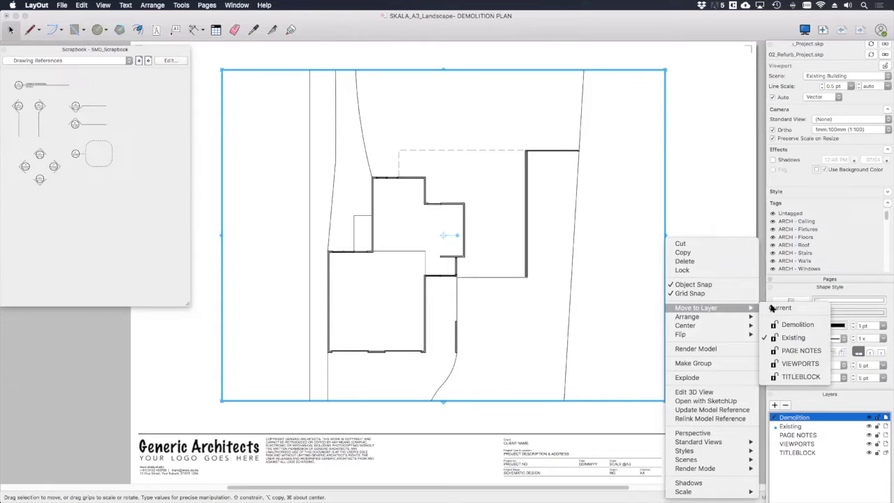
left_click(781, 314)
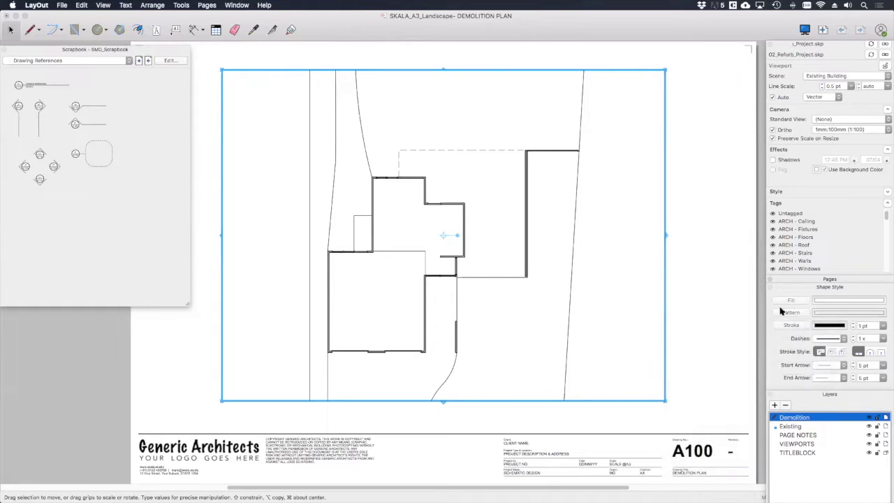
Switch the duplicated viewport's scene to Demolition and deselect it
left_click(888, 81)
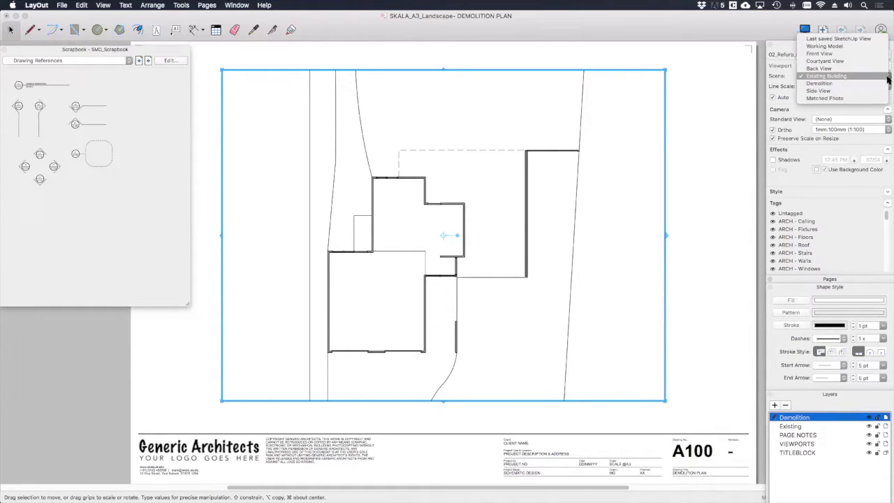
left_click(865, 82)
left_click(754, 170)
Set the Demolition viewport's line scale to 0.8 pt and its dash scale to 0.75x
scroll(470, 162, "up", 3)
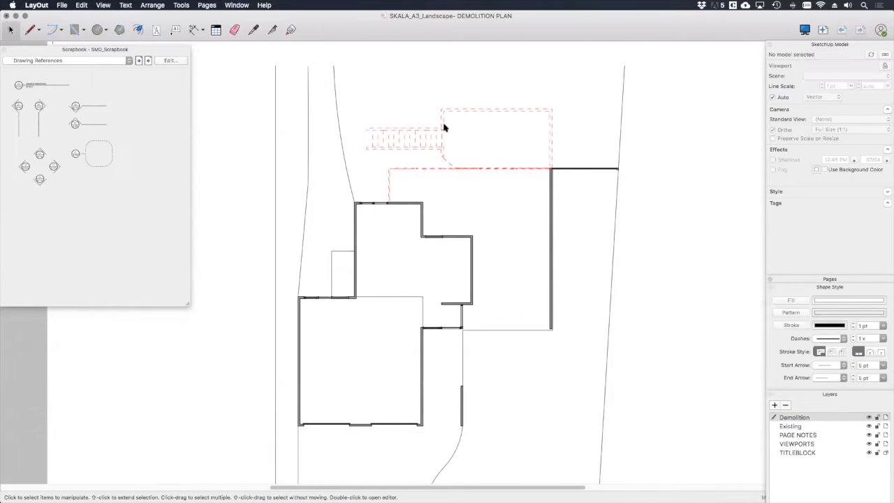
left_click(440, 139)
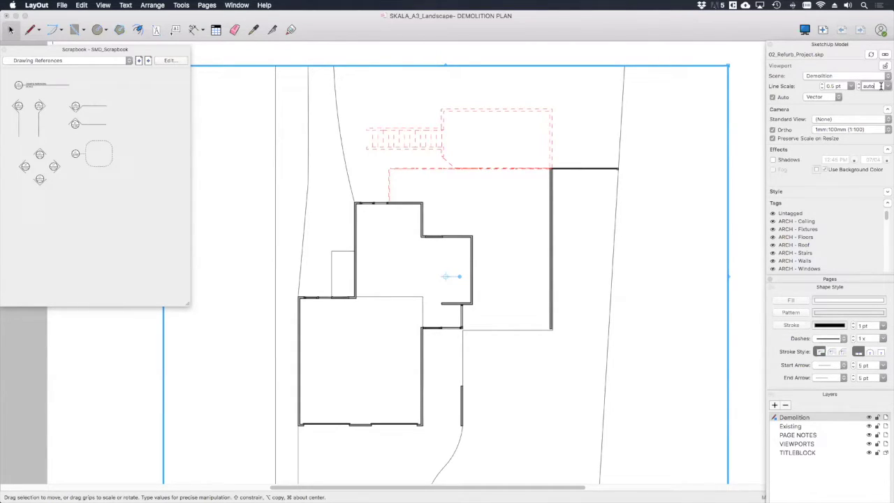
left_click(851, 86)
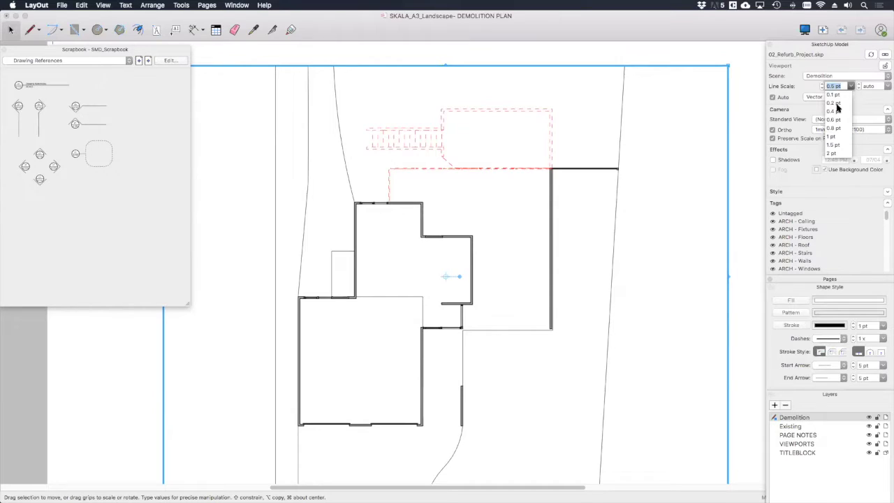
left_click(832, 128)
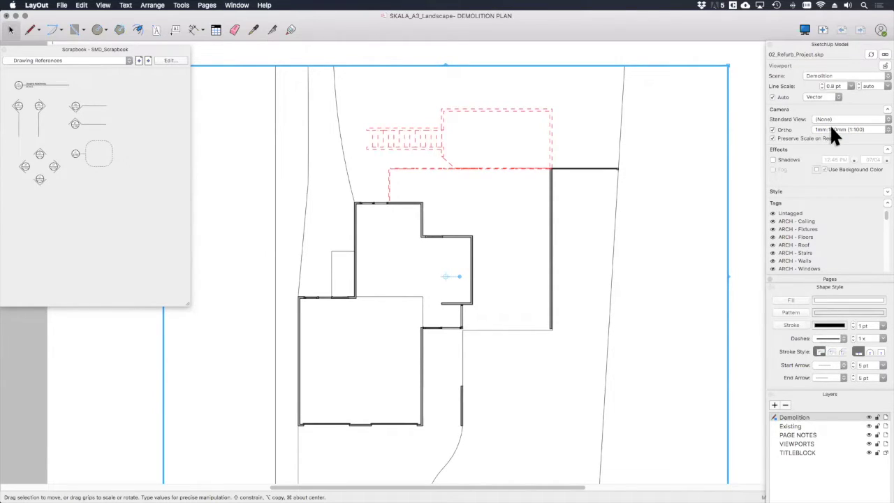
left_click(874, 87)
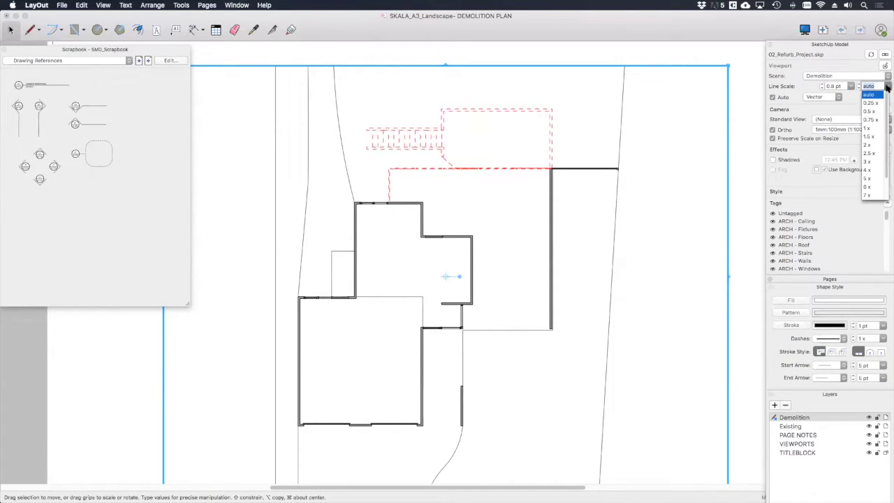
left_click(870, 120)
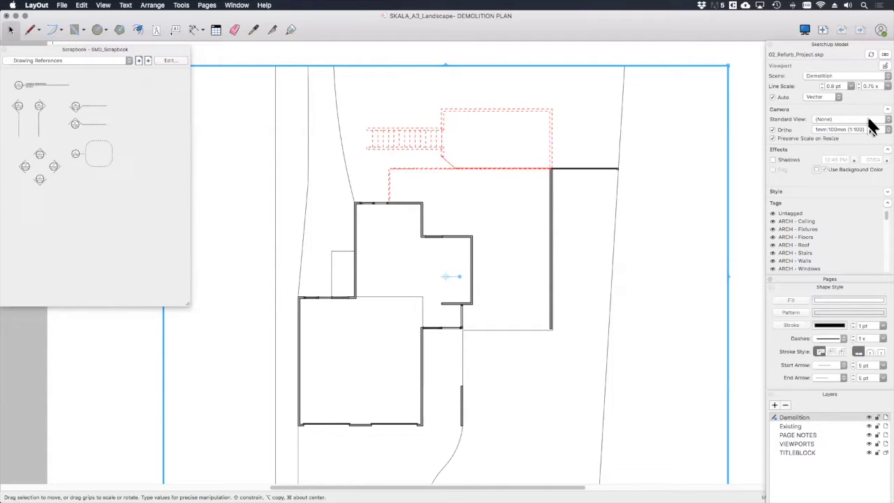
left_click(743, 100)
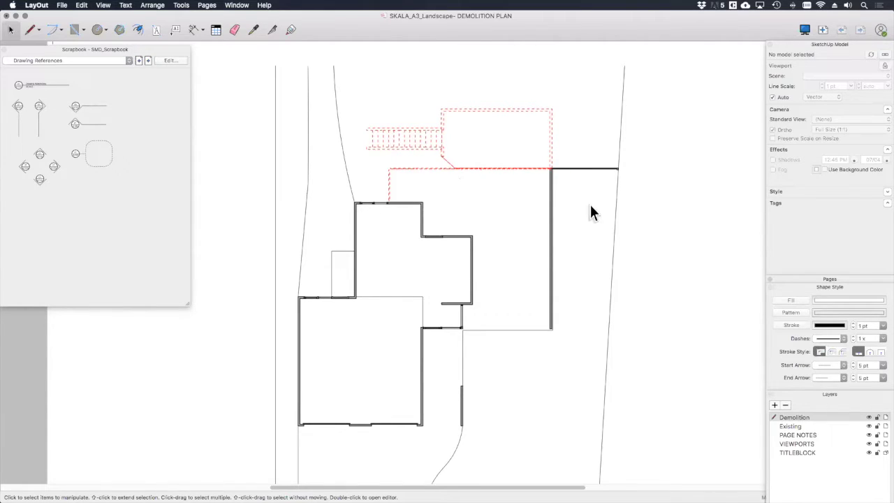
Update the model reference of the Demolition viewport
left_click(414, 139)
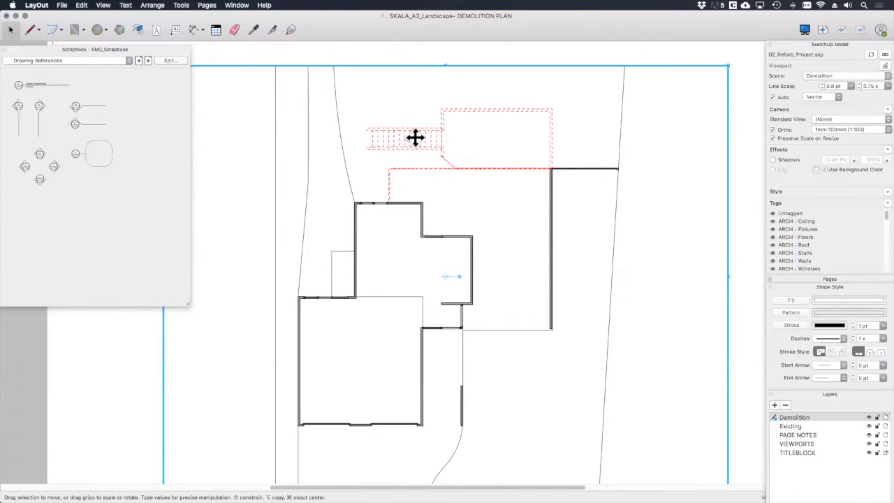
right_click(414, 138)
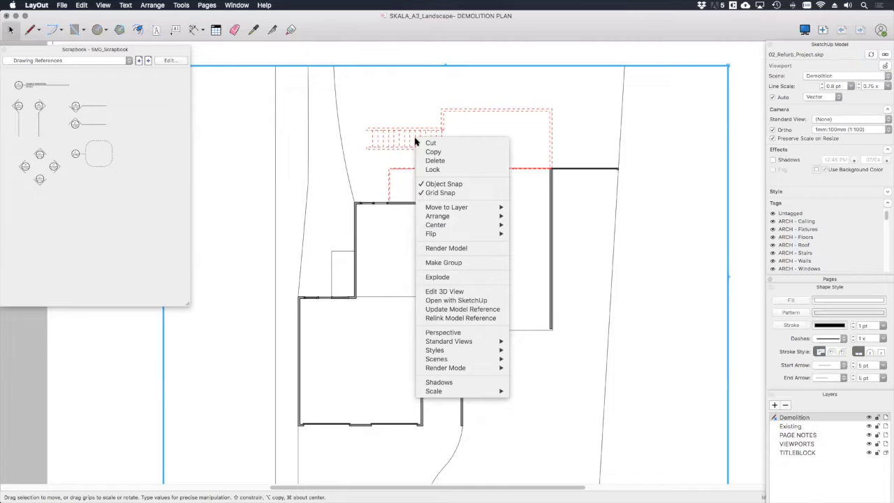
left_click(463, 308)
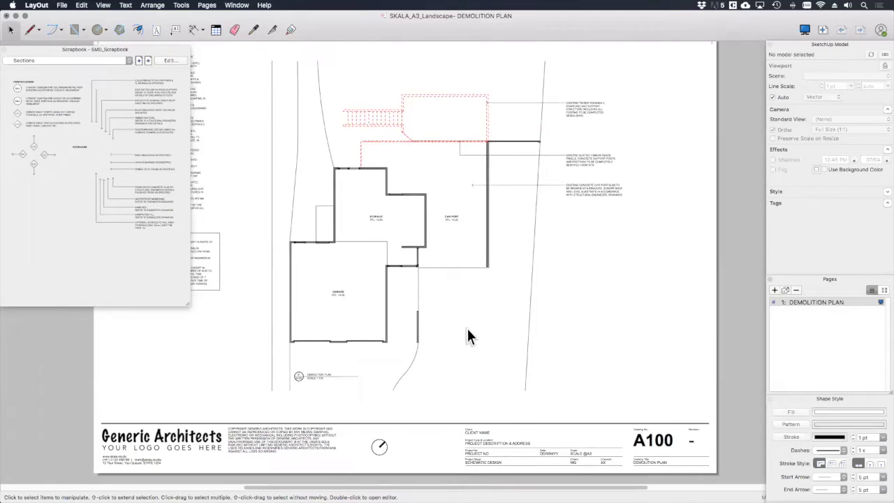
Review the demolition notes, asbestos warning, room labels and callout notes on the sheet
scroll(467, 336, "up", 3)
scroll(489, 346, "left", 5)
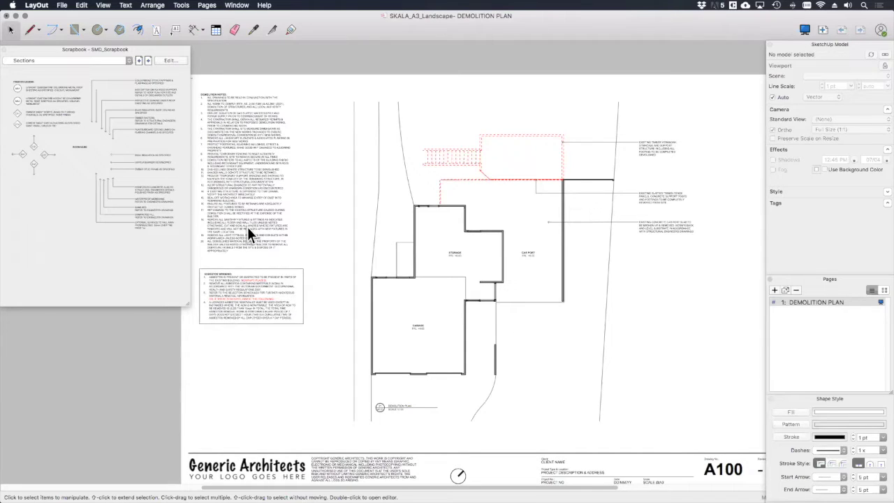
middle_click_drag(510, 249, 463, 239)
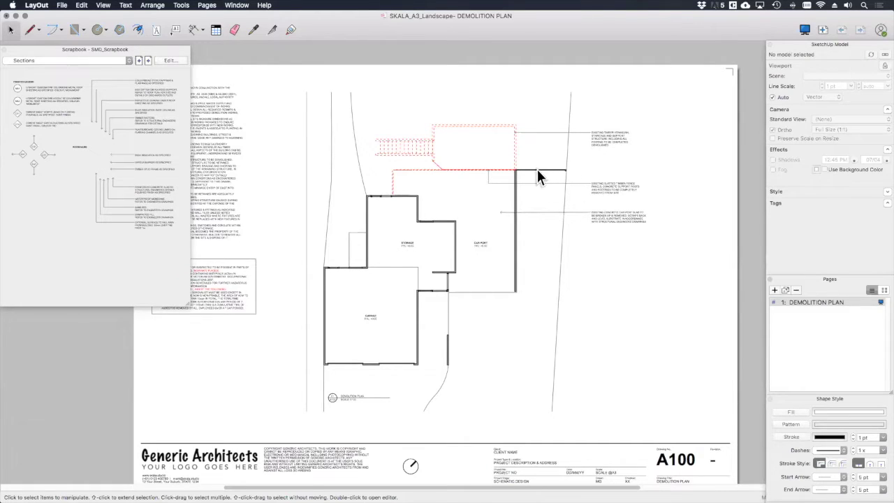
scroll(537, 176, "right", 5)
scroll(536, 177, "up", 1)
scroll(390, 246, "up", 1)
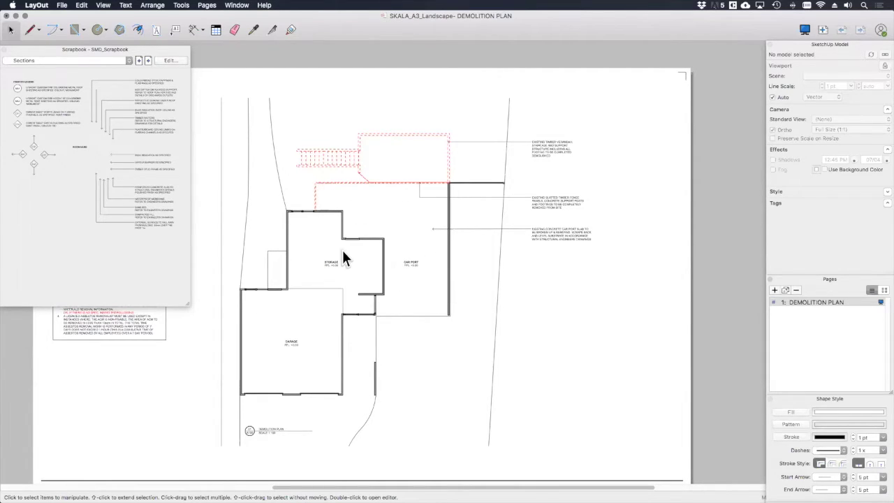
Start a line outline of the car port area, running from the storage wall up to the inner corner of the dashed red fence
left_click(30, 30)
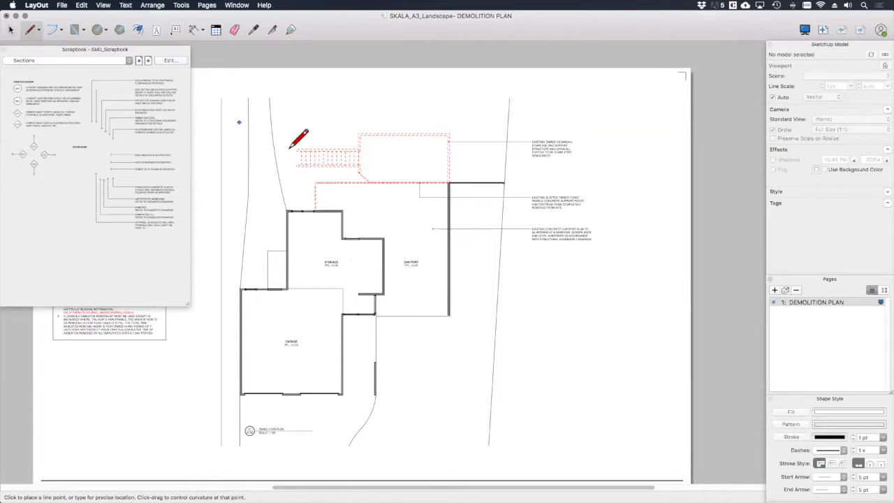
right_click(345, 206)
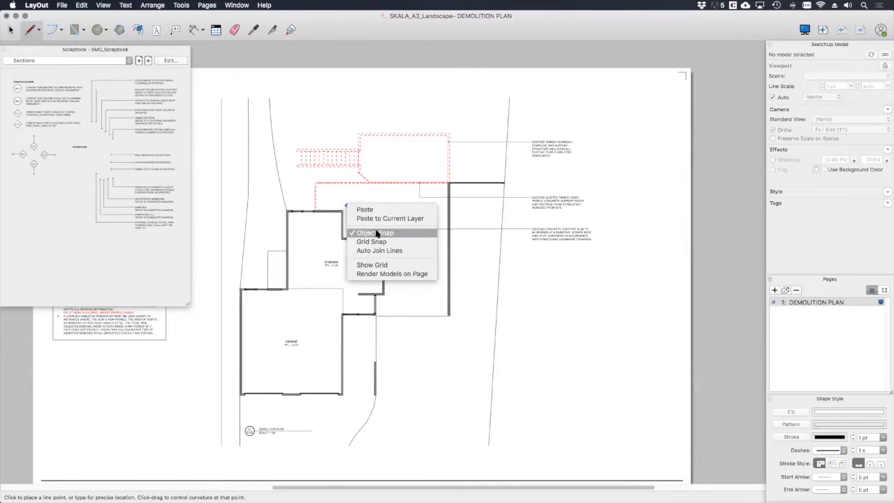
left_click(319, 201)
scroll(321, 206, "up", 5)
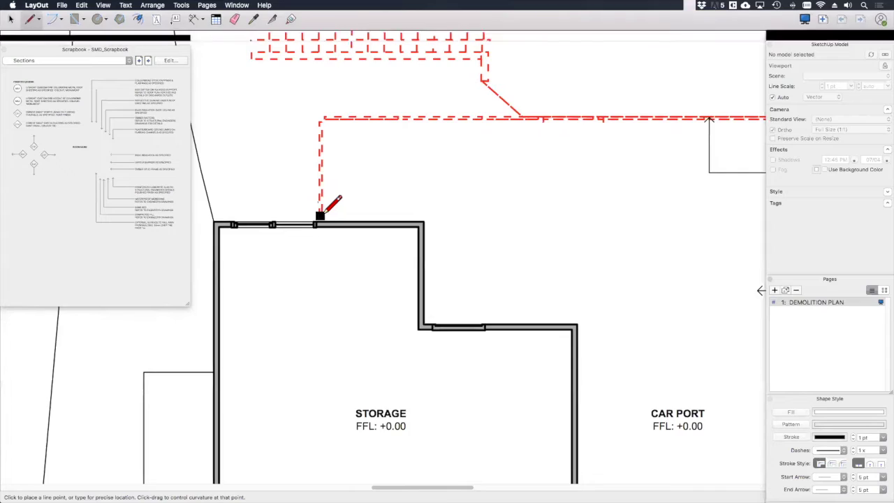
scroll(320, 213, "up", 3)
left_click(320, 225)
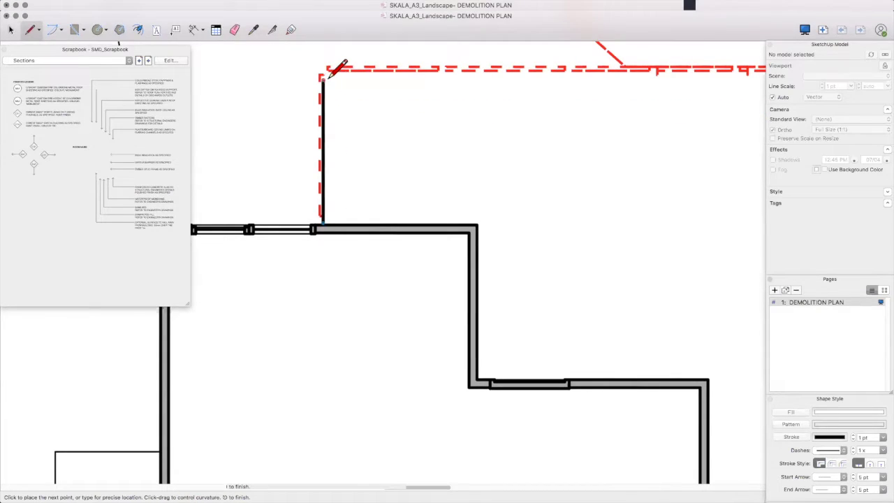
scroll(325, 77, "up", 2)
left_click(321, 105)
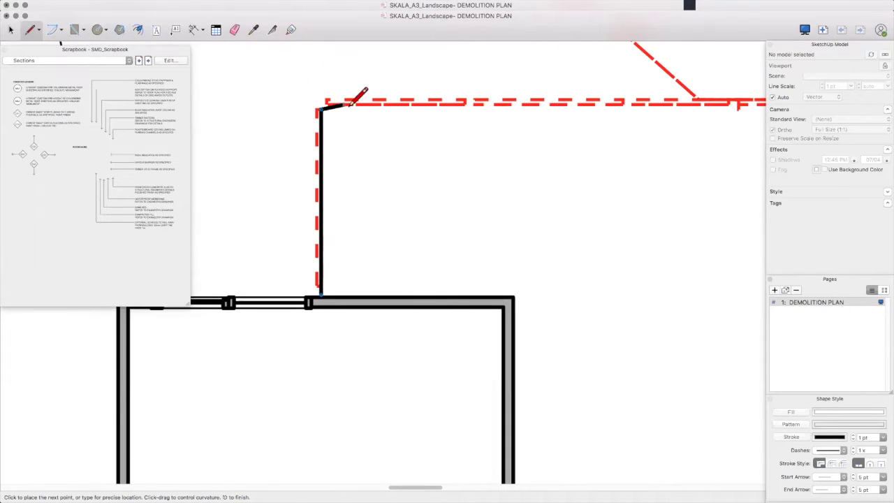
Continue the outline along the red fence and down the outer car port wall, closing the shape along the storage walls
scroll(379, 104, "down", 6)
scroll(428, 123, "up", 8)
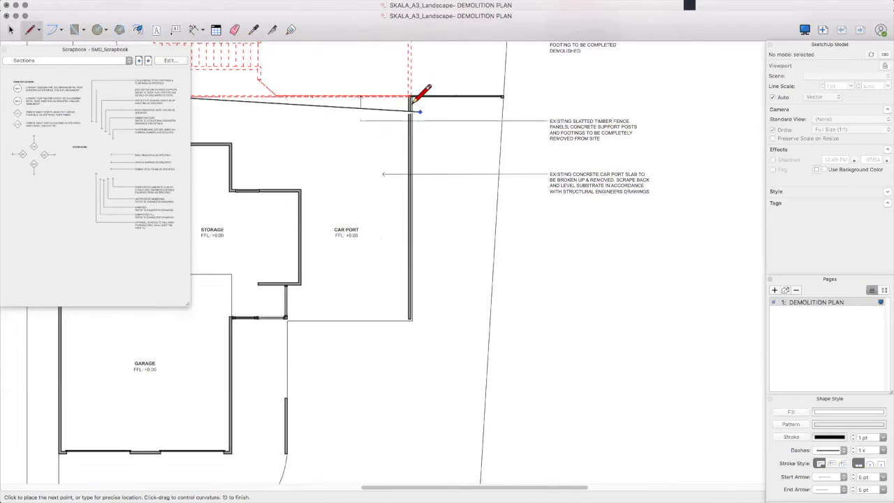
left_click(412, 89)
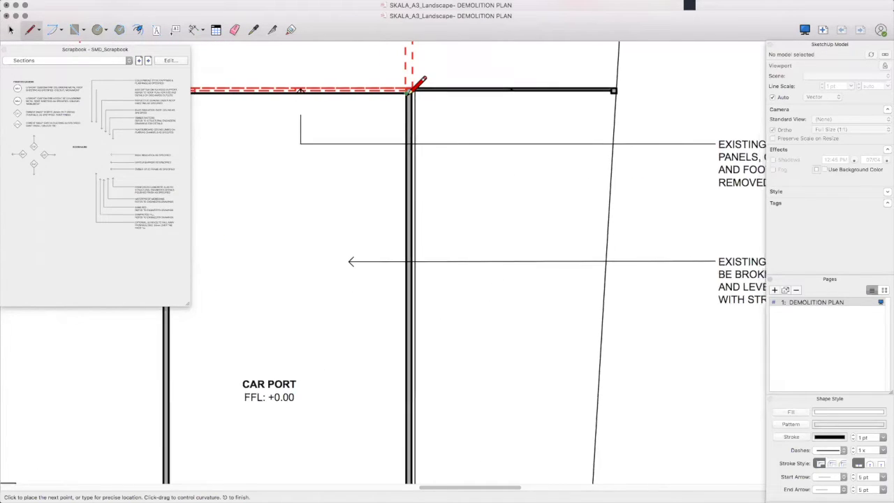
scroll(410, 98, "down", 5)
scroll(409, 249, "up", 3)
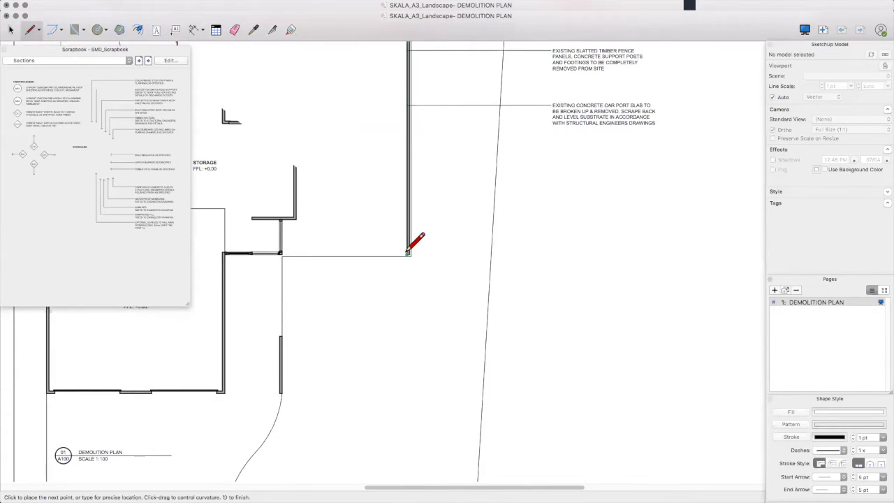
left_click(409, 250)
scroll(412, 244, "down", 4)
key("space")
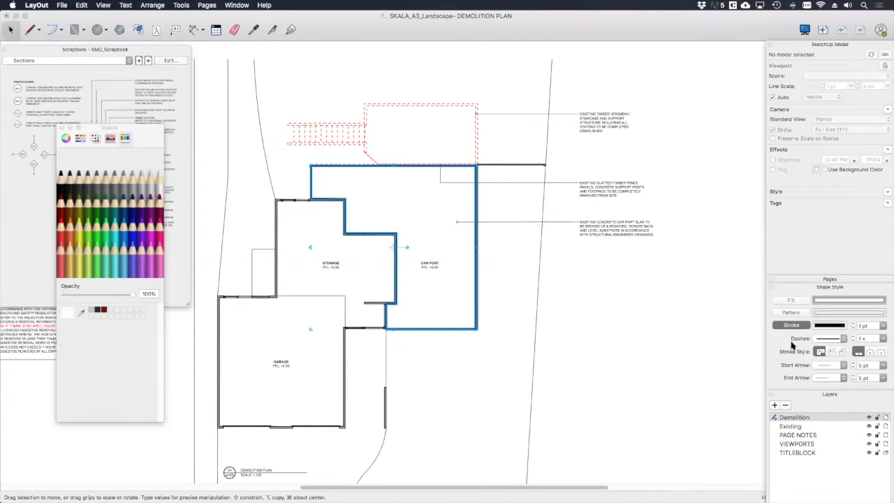
Give the car port shape a Maraschino red fill at 29% opacity and turn off its stroke
left_click(791, 300)
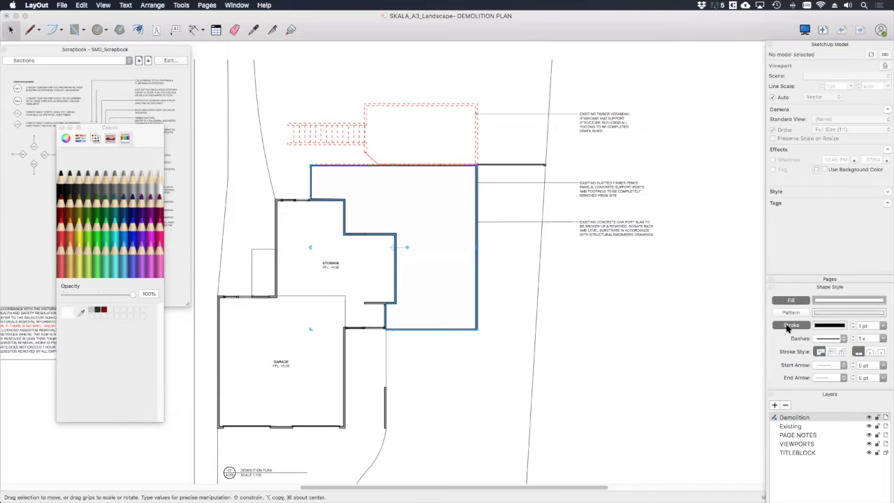
left_click(789, 327)
scroll(266, 303, "down", 2)
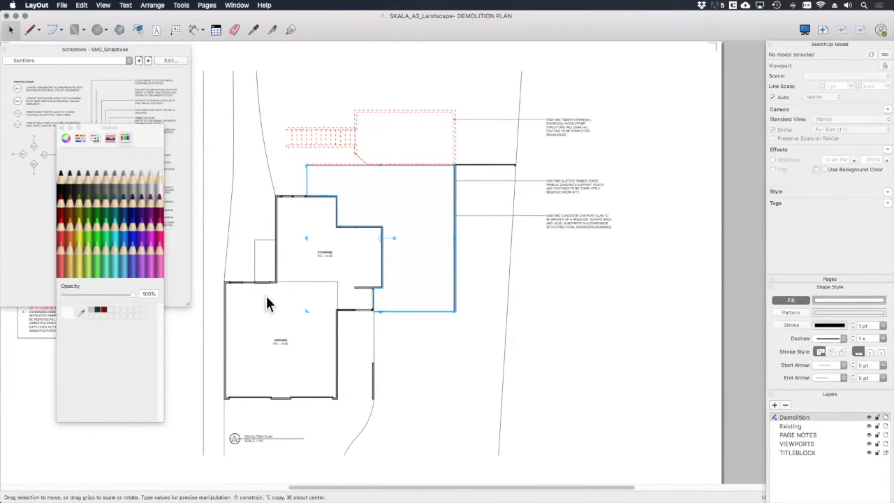
left_click(61, 233)
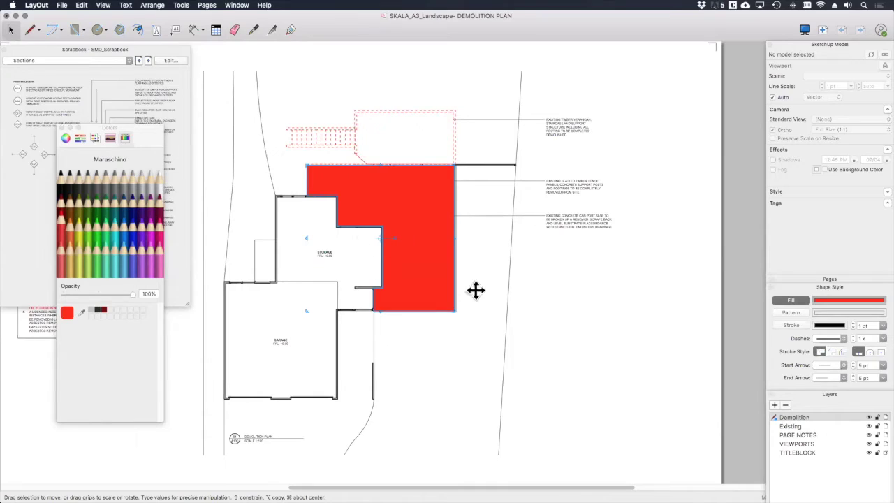
left_click_drag(133, 294, 87, 280)
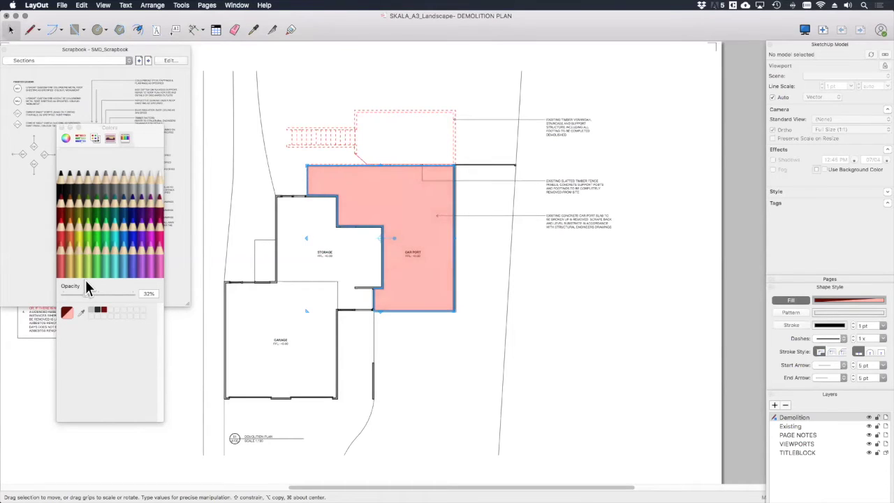
Apply the White Lines 4 pattern from the Tonal Patterns Lines collection to the red car port shape
left_click(825, 314)
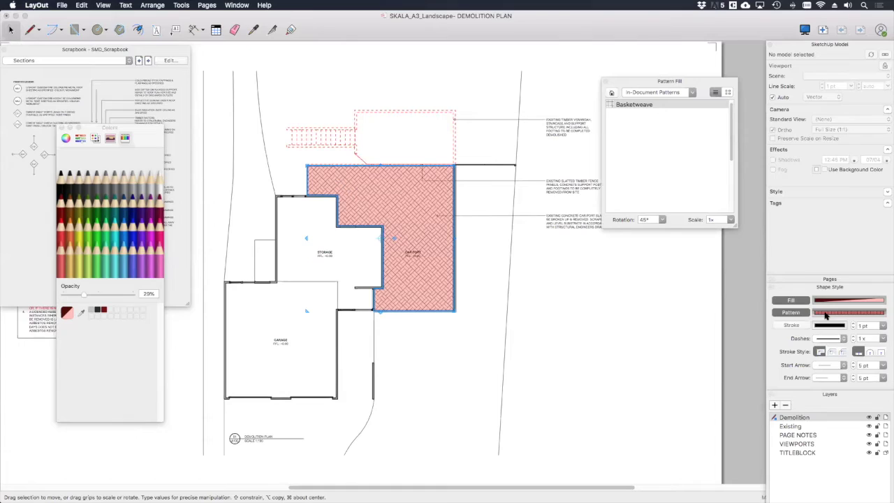
left_click(692, 92)
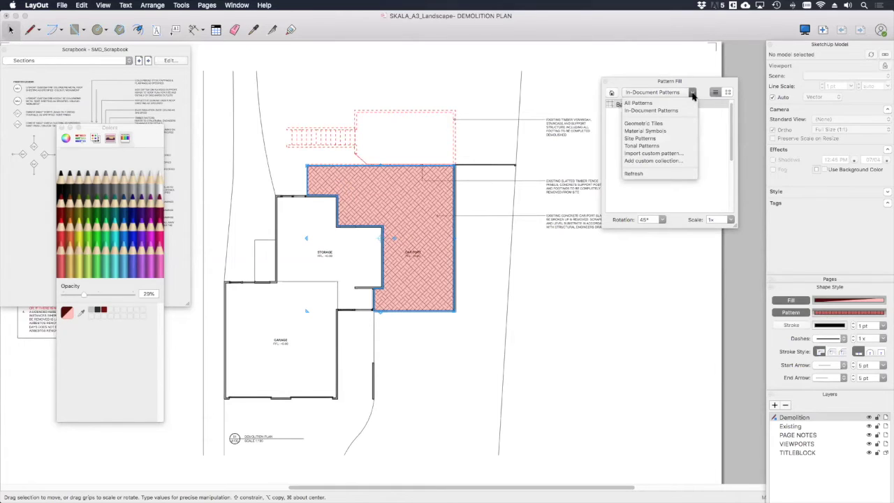
left_click(661, 145)
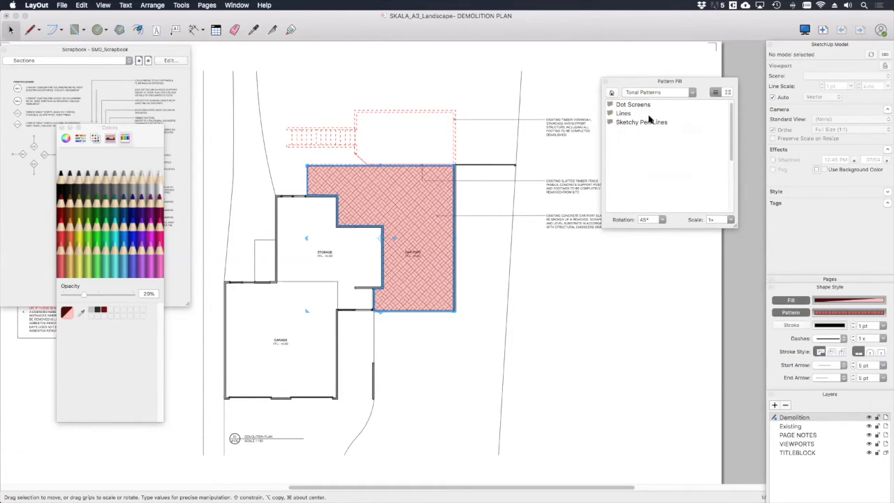
left_click(648, 115)
double_click(647, 116)
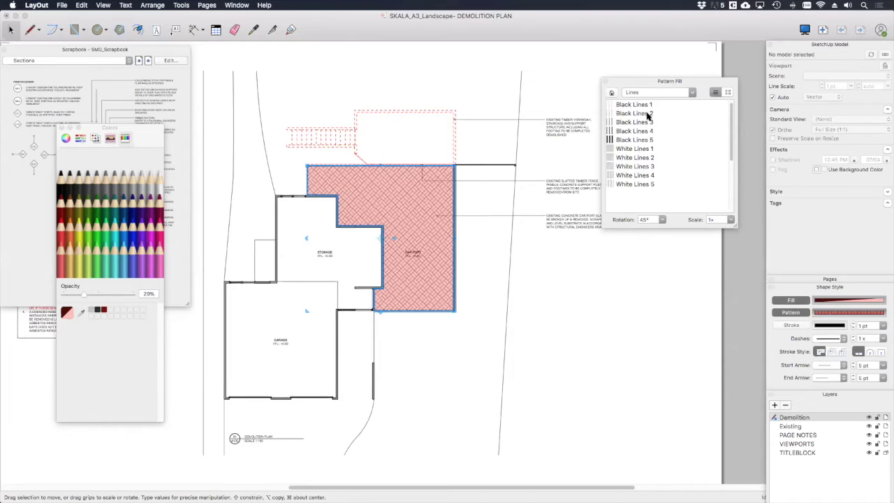
scroll(420, 244, "up", 5)
left_click(642, 175)
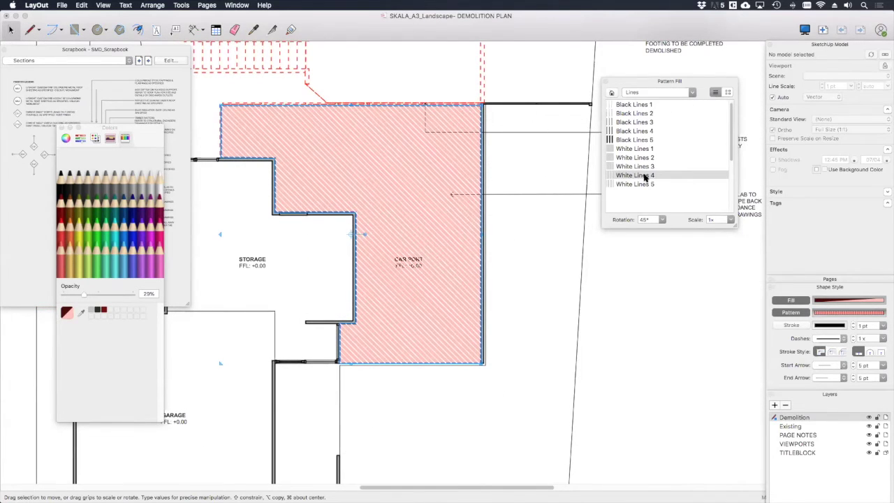
scroll(421, 168, "down", 2)
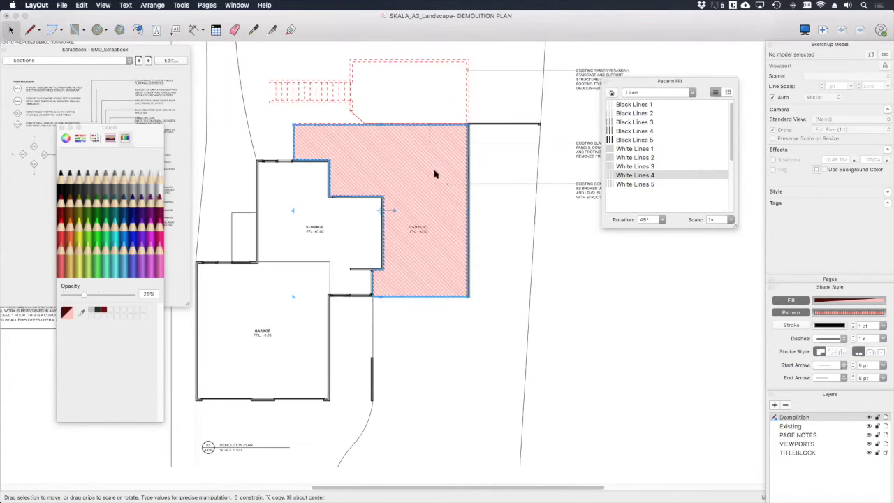
scroll(435, 174, "down", 2)
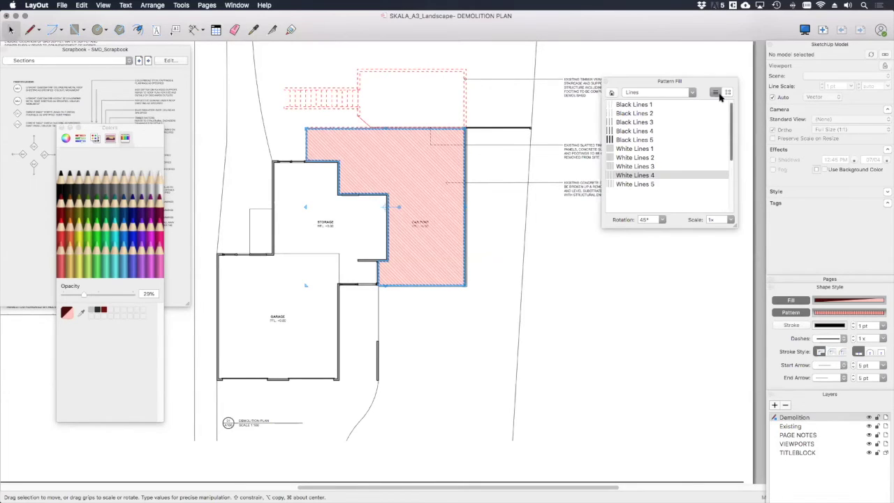
left_click(458, 239)
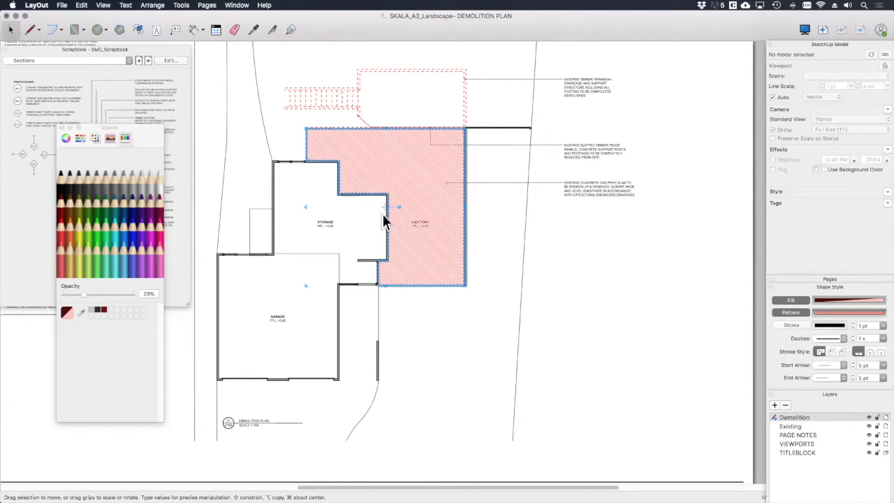
scroll(388, 209, "up", 3)
scroll(454, 256, "down", 3)
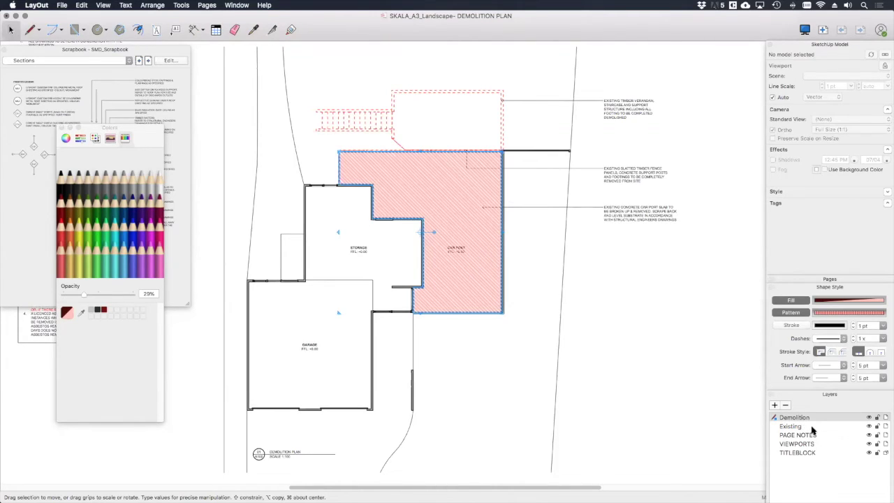
Create a new layer named 2D Graphics and move the hatched car port shape onto it
left_click(774, 405)
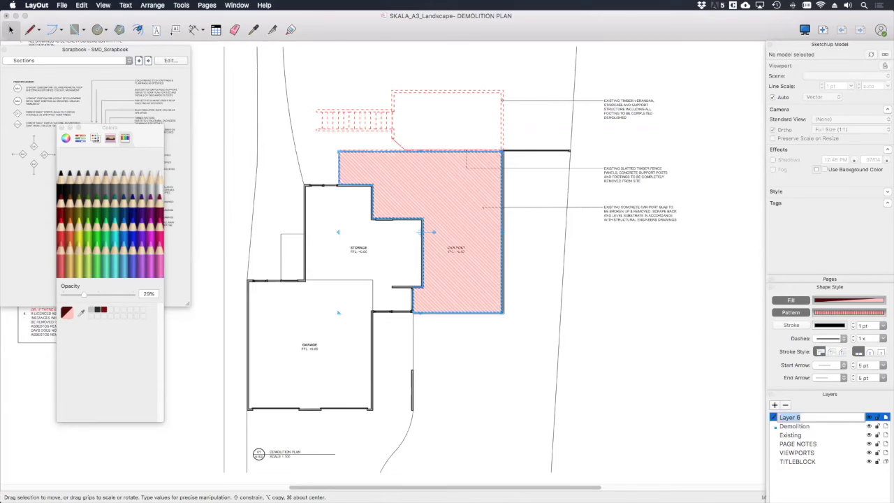
type("2D Graphics")
key("Return")
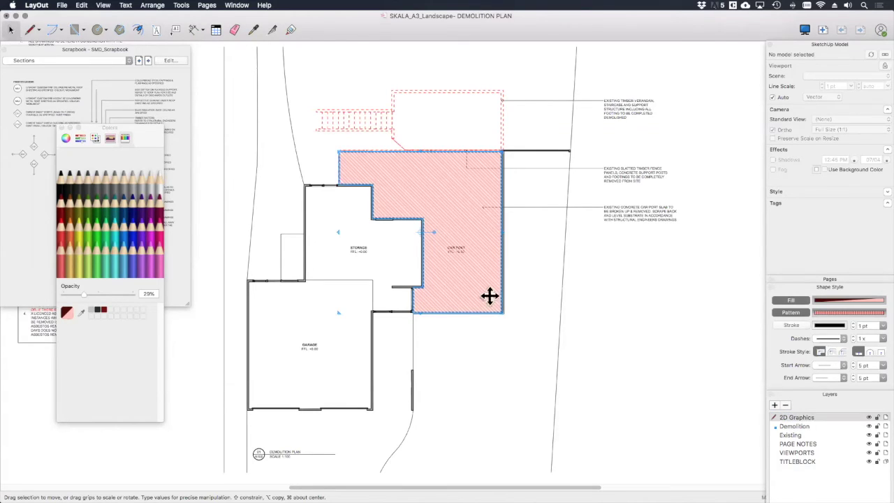
left_click(467, 274)
right_click(467, 274)
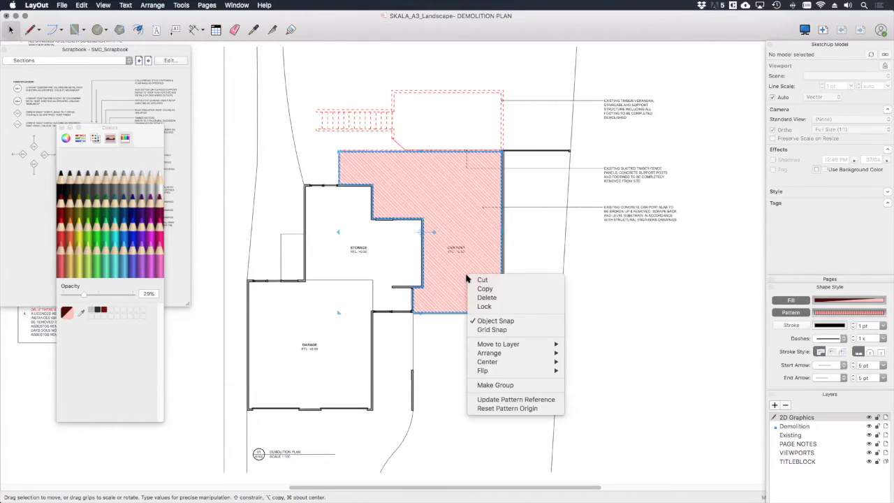
mouse_move(524, 345)
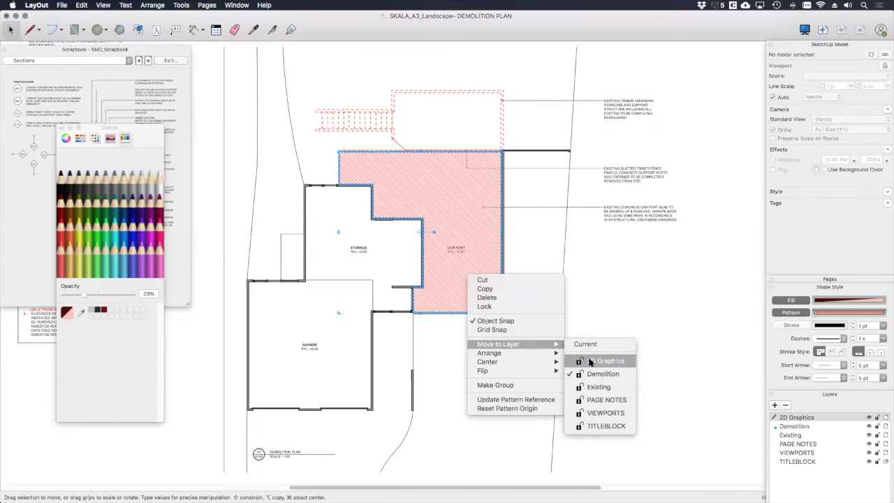
left_click(595, 360)
Reorder the 2D Graphics layer to sit below VIEWPORTS and above TITLEBLOCK, then check the hatched car port area on the sheet
left_click_drag(801, 417, 801, 456)
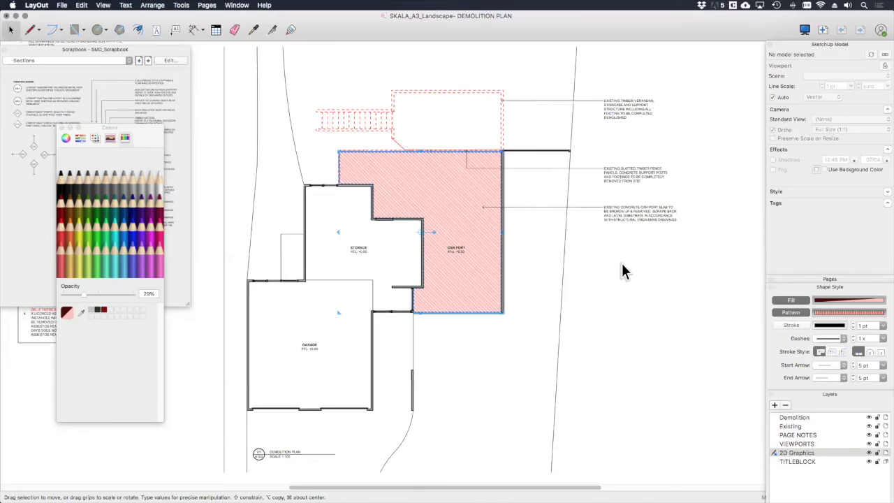
scroll(558, 287, "up", 3)
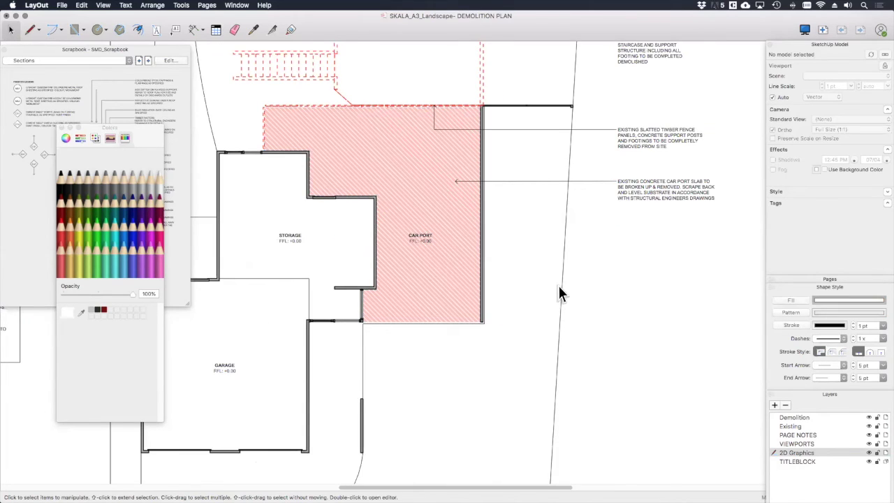
scroll(558, 286, "down", 6)
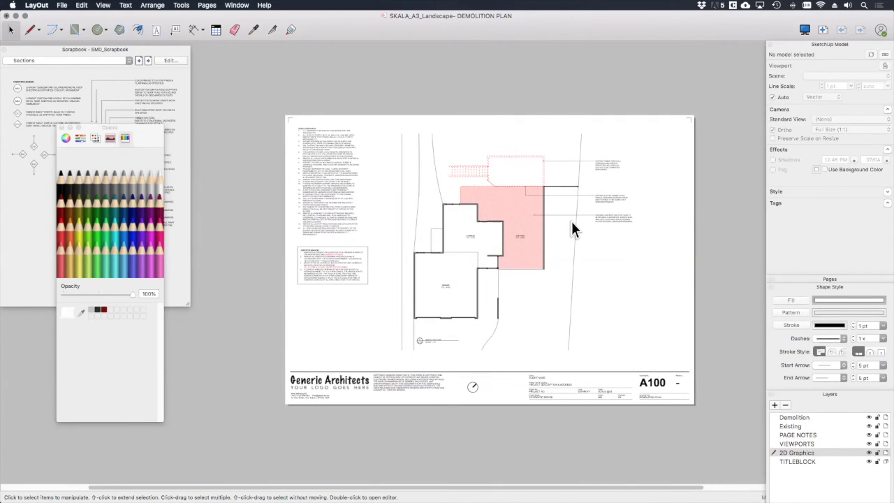